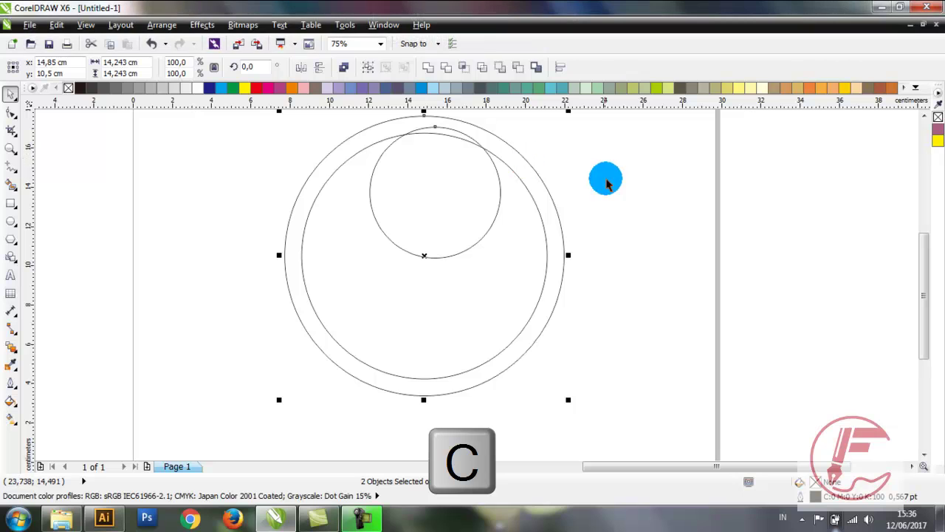
# Step: Align the small circle to the vertical centre line and top edge of the outer large circle
pyautogui.press('c')
pyautogui.press('t')
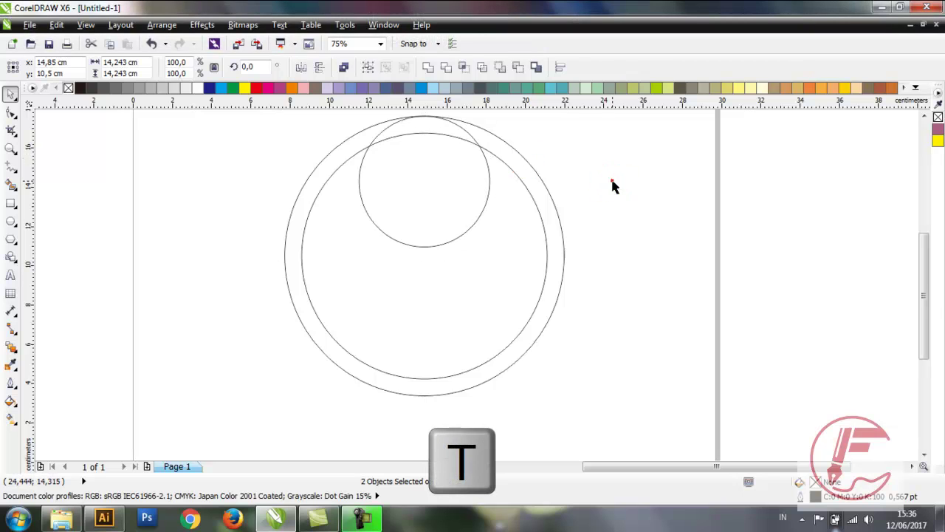
pyautogui.click(612, 181)
# Step: Create a smaller concentric copy of the small circle, about 5.03 cm in diameter
pyautogui.click(463, 265)
pyautogui.scroll(2, 448, 225)
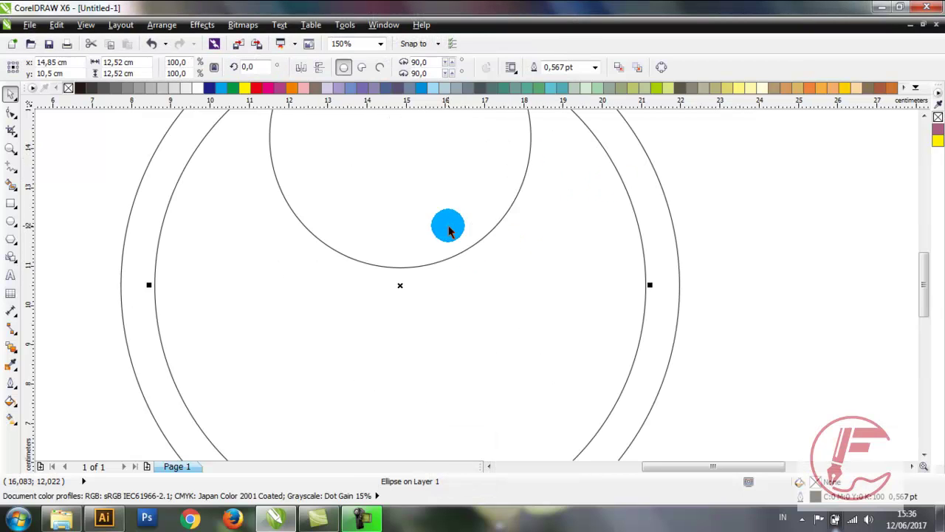
pyautogui.scroll(-2, 448, 225)
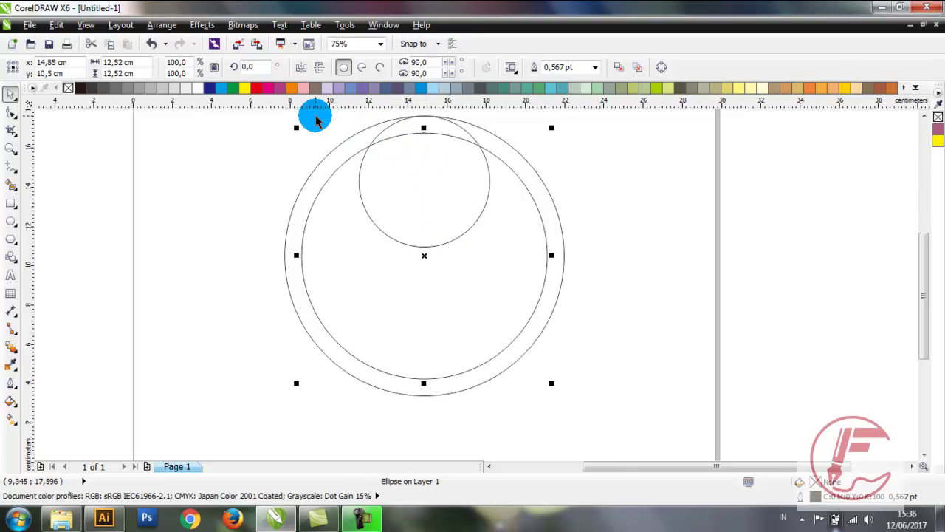
pyautogui.scroll(2, 316, 116)
pyautogui.click(672, 385)
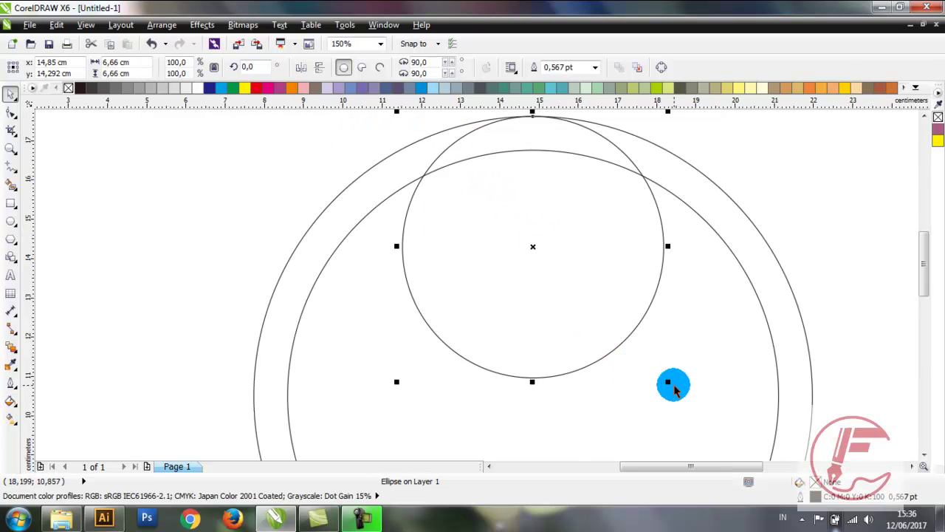
pyautogui.moveTo(667, 383); pyautogui.dragTo(637, 353)
pyautogui.click(567, 281)
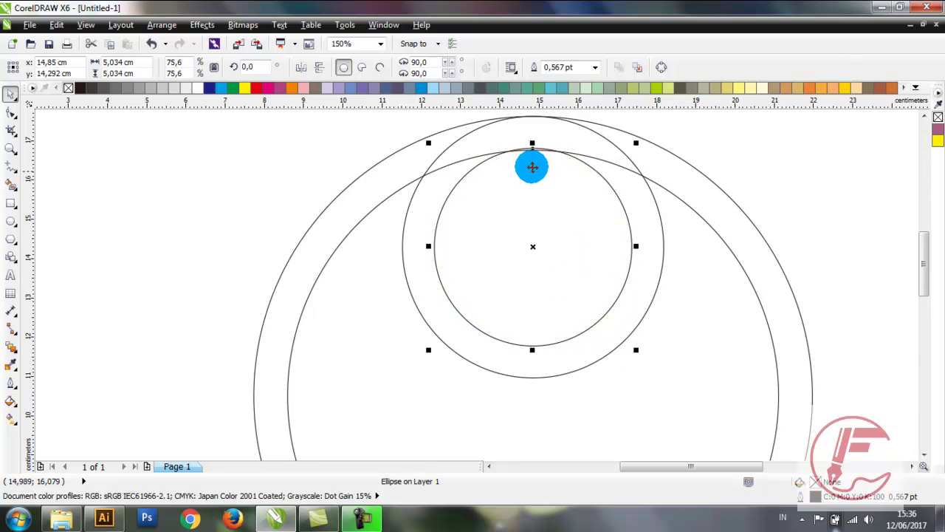
# Step: Shrink the new inner circle about its centre to about 4.98 cm so its top touches the inner large circle
pyautogui.scroll(1, 529, 144)
pyautogui.scroll(1, 405, 146)
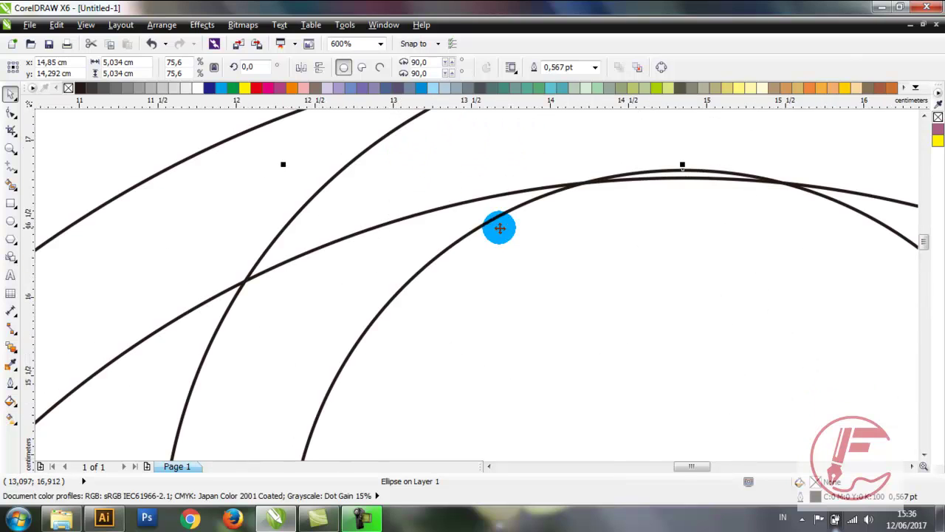
pyautogui.moveTo(285, 167); pyautogui.dragTo(290, 166)
pyautogui.click(526, 183)
pyautogui.scroll(-2, 527, 183)
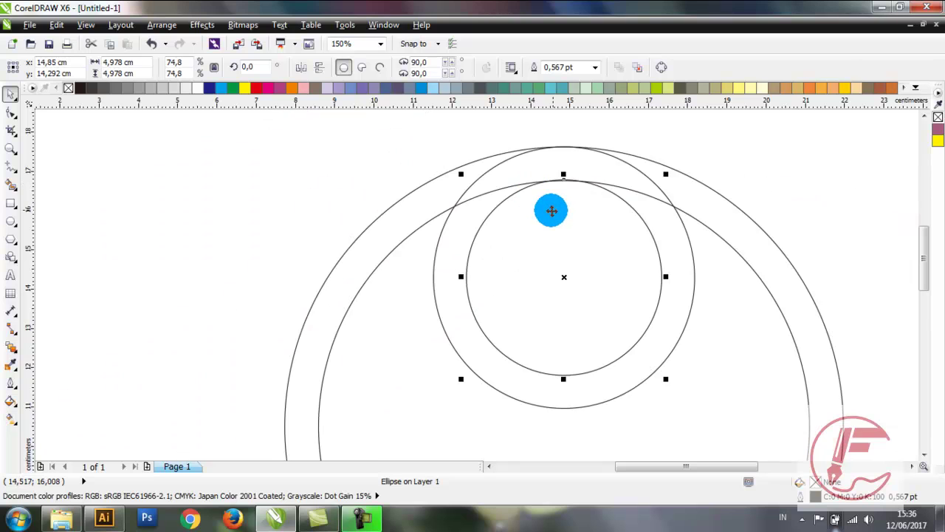
# Step: Group the two small concentric circles and place a copy of the group straight below the original
pyautogui.keyDown('shift'); pyautogui.click(531, 171); pyautogui.keyUp('shift')
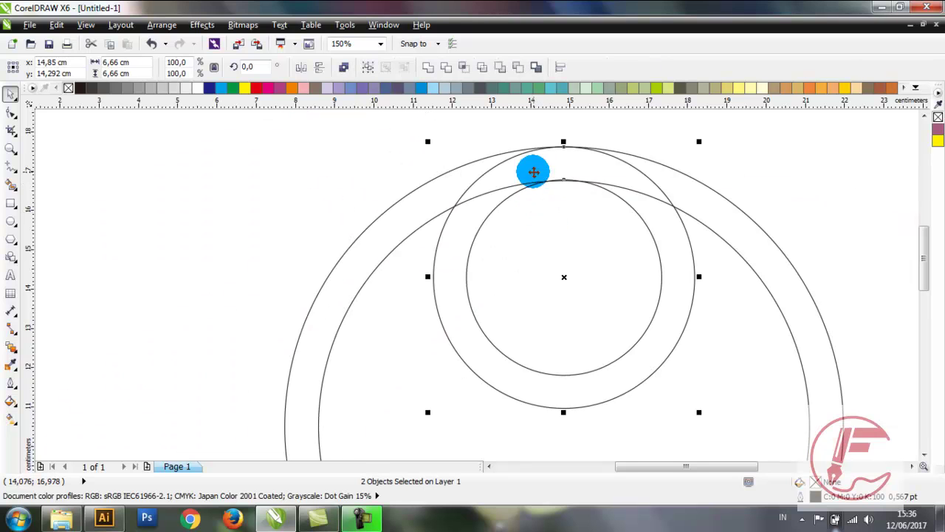
pyautogui.hotkey('ctrl', 'g')
pyautogui.scroll(-1, 533, 172)
pyautogui.moveTo(567, 260); pyautogui.dragTo(566, 329)
# Step: Align the copied circle pair to the bottom edge of the outer large circle
pyautogui.press('b')
pyautogui.keyDown('shift'); pyautogui.click(577, 427); pyautogui.keyUp('shift')
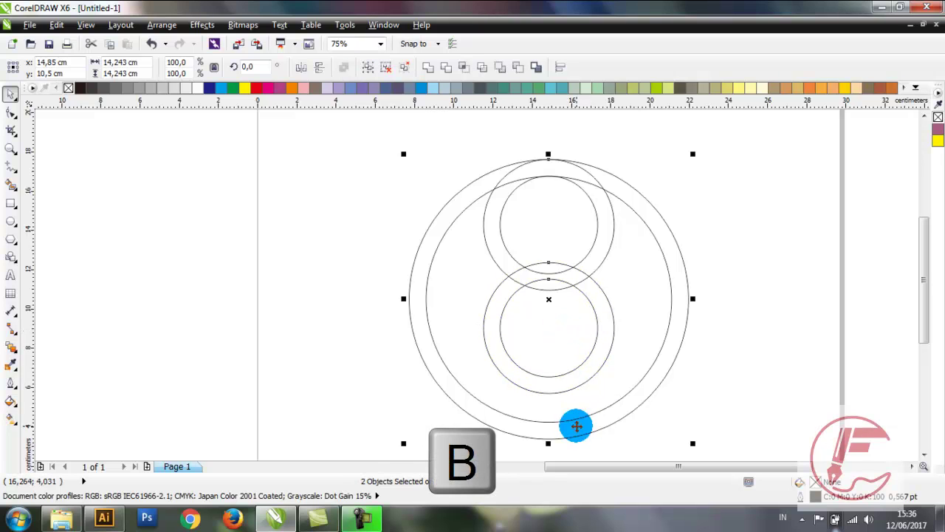
pyautogui.press('b')
pyautogui.click(765, 310)
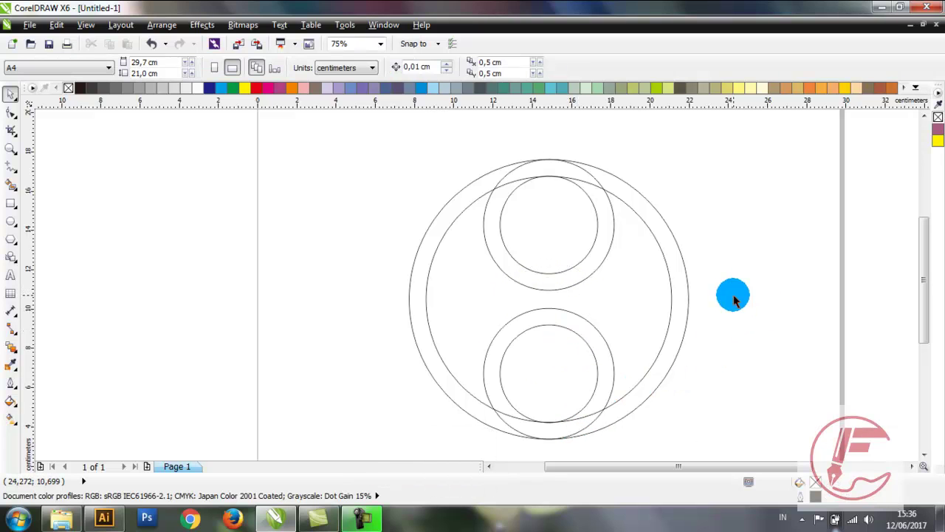
pyautogui.scroll(1, 735, 299)
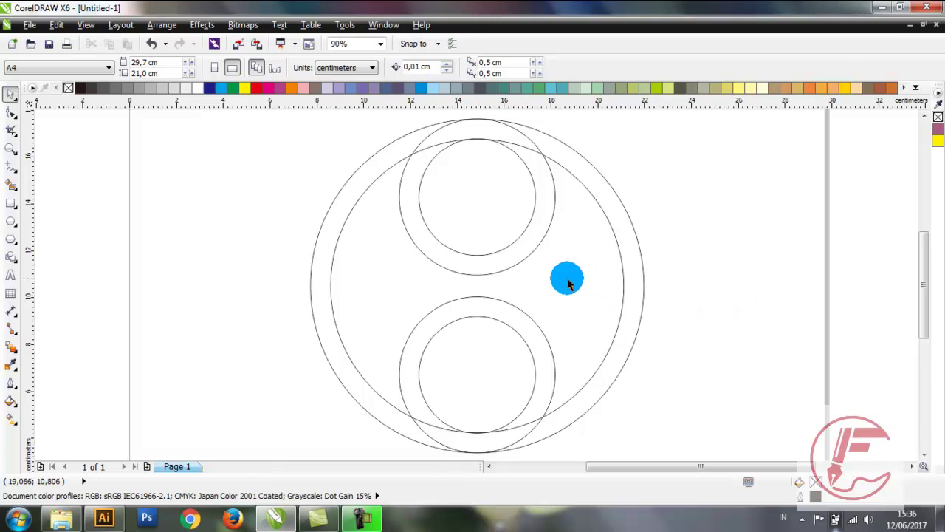
# Step: Ungroup the upper circle pair and add a concentric copy of its outer circle enlarged to about 6.98 cm
pyautogui.click(488, 190)
pyautogui.click(338, 68)
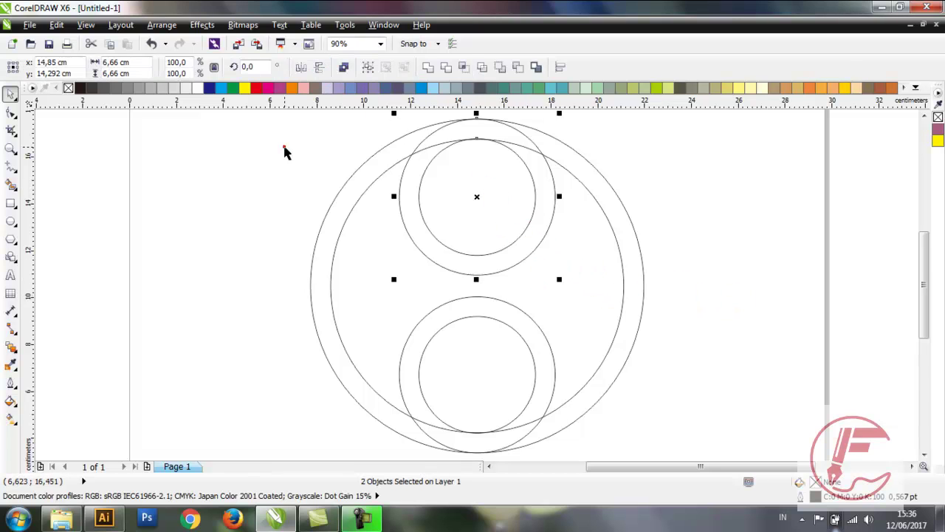
pyautogui.click(284, 146)
pyautogui.scroll(4, 519, 251)
pyautogui.click(518, 258)
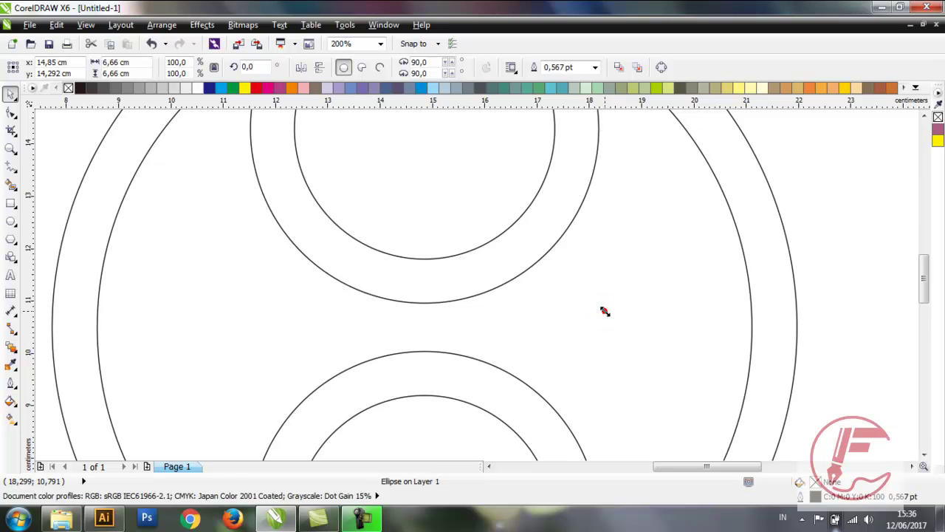
pyautogui.moveTo(605, 310); pyautogui.dragTo(612, 327)
pyautogui.scroll(-2, 588, 303)
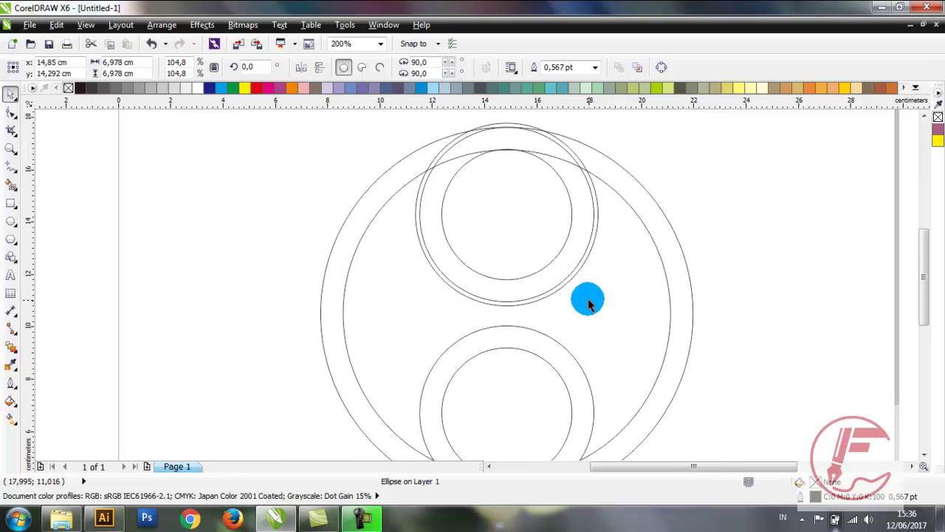
# Step: Copy the enlarged circle downward and align its centre with the lower circle pair
pyautogui.moveTo(519, 214); pyautogui.dragTo(519, 299)
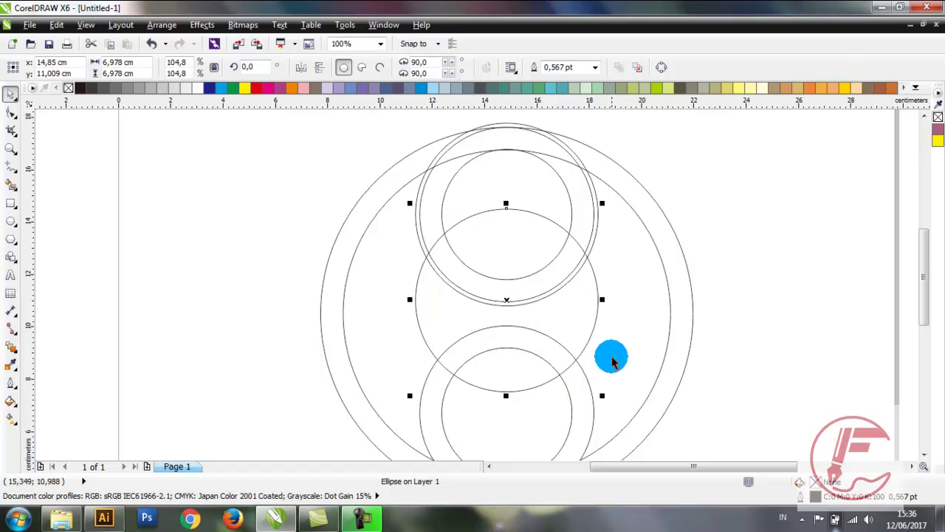
pyautogui.keyDown('shift'); pyautogui.click(582, 411); pyautogui.keyUp('shift')
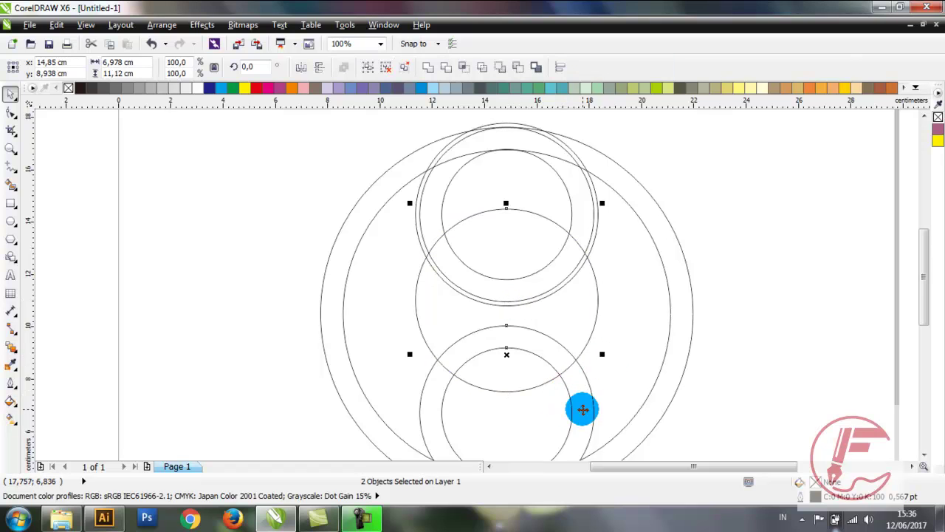
pyautogui.press('e')
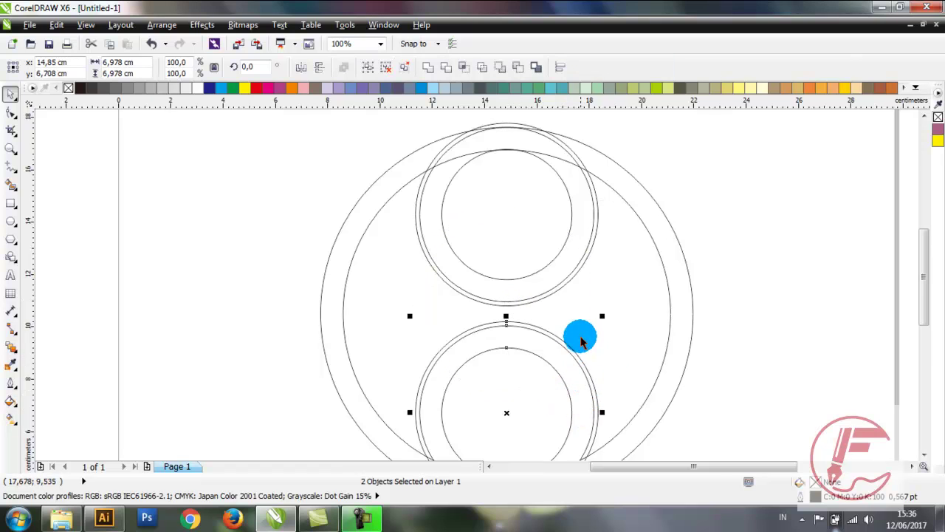
pyautogui.scroll(-3, 580, 334)
pyautogui.click(678, 367)
pyautogui.scroll(3, 617, 334)
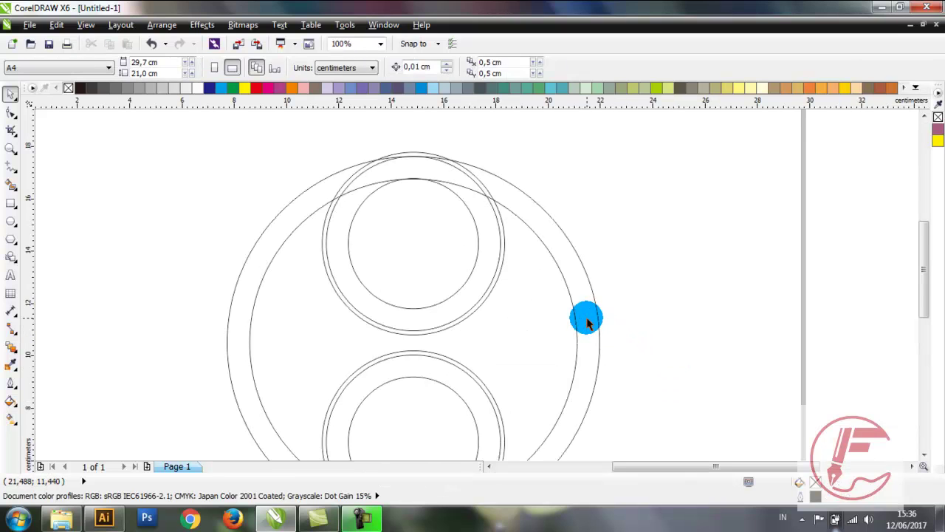
# Step: Draw a straight Freehand line from the lower set's middle circle, at its upper right, to the upper set's innermost circle, at its lower left
pyautogui.scroll(1, 365, 336)
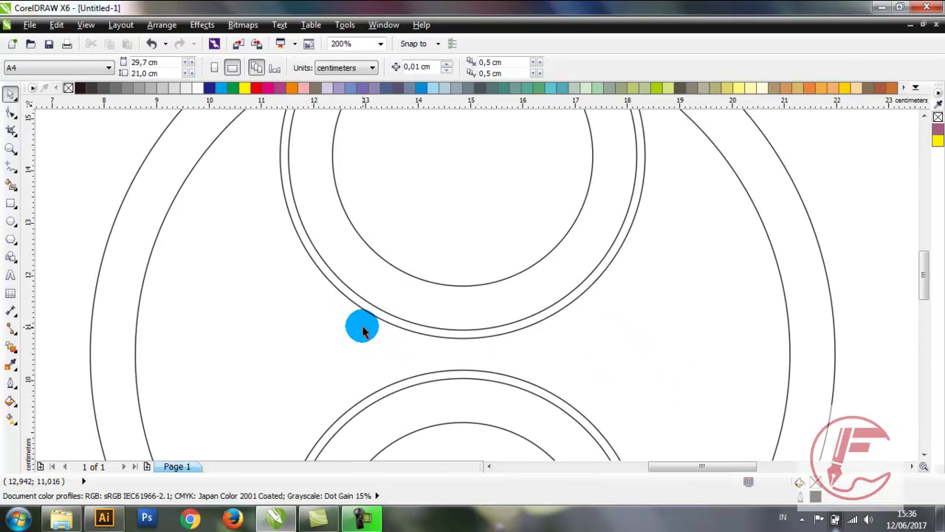
pyautogui.scroll(-1, 359, 323)
pyautogui.scroll(1, 370, 342)
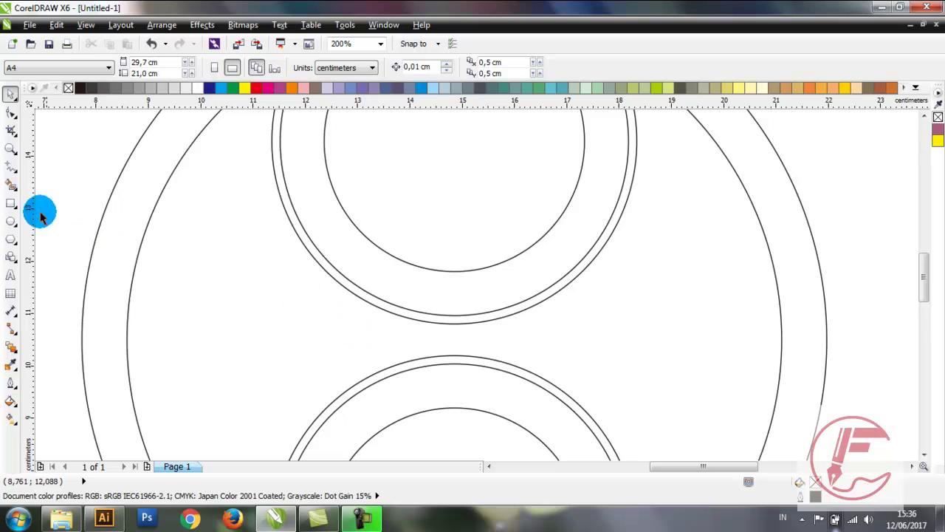
pyautogui.click(13, 169)
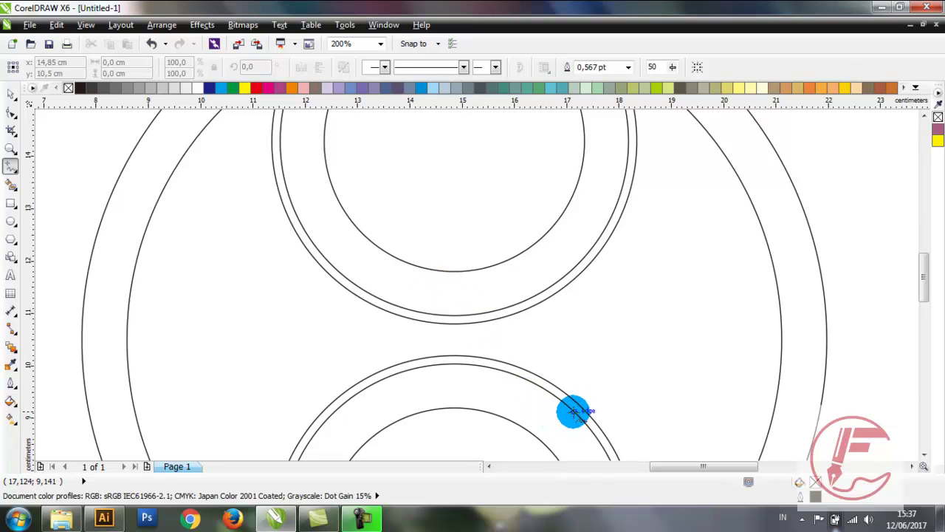
pyautogui.click(366, 238)
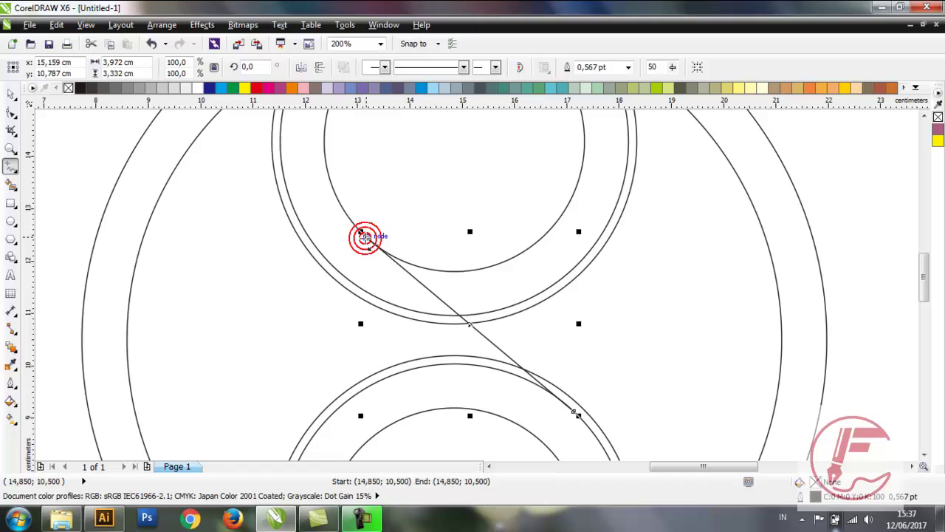
# Step: Draw a parallel diagonal line from the upper set's middle circle to the upper right of the lower set's innermost circle
pyautogui.click(333, 264)
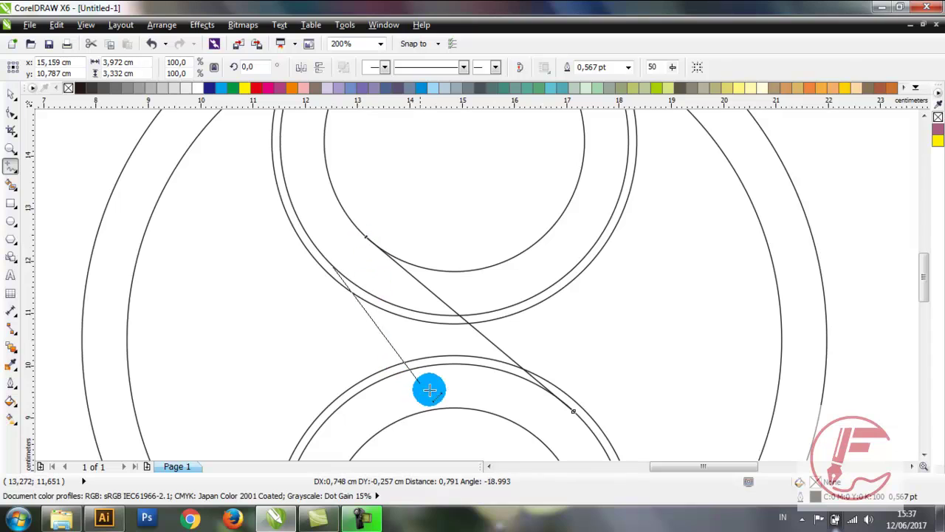
pyautogui.moveTo(494, 441); pyautogui.dragTo(539, 436)
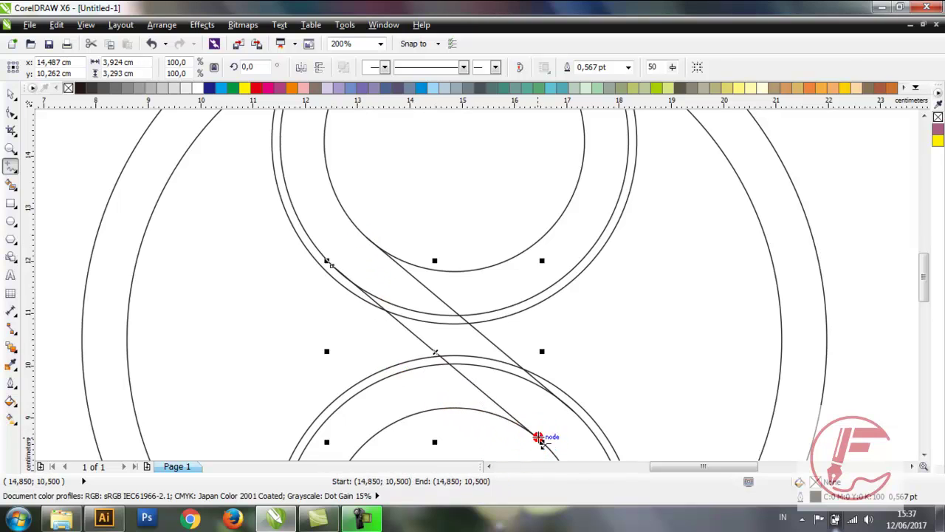
pyautogui.scroll(-2, 523, 336)
pyautogui.scroll(1, 519, 326)
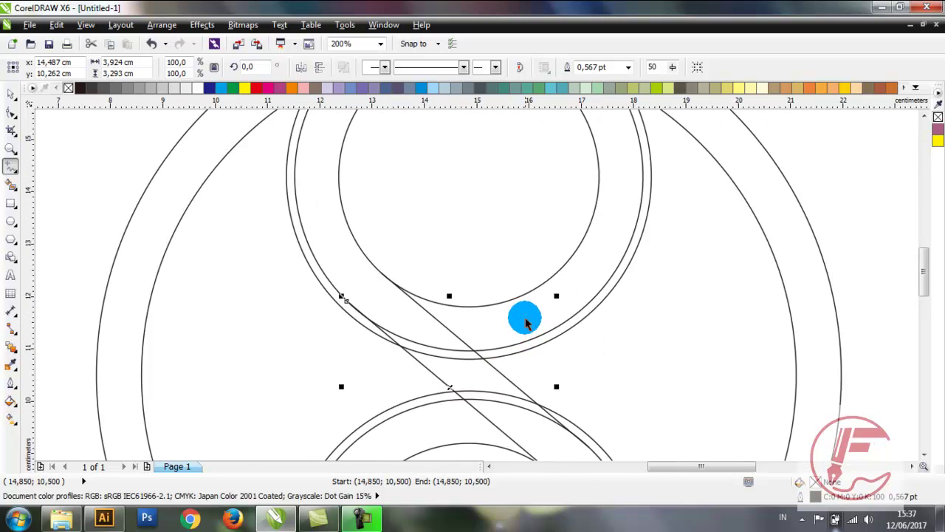
pyautogui.press('space')
pyautogui.scroll(-1, 354, 263)
# Step: Smart Fill the right and left segments of the upper small ring with the mauve fill and yellow outline
pyautogui.moveTo(310, 232)
pyautogui.mouseDown()
pyautogui.moveTo(39, 216)
pyautogui.moveTo(55, 219)
pyautogui.moveTo(32, 188)
pyautogui.moveTo(199, 188)
pyautogui.mouseUp()
pyautogui.hotkey('ctrl', 'a')
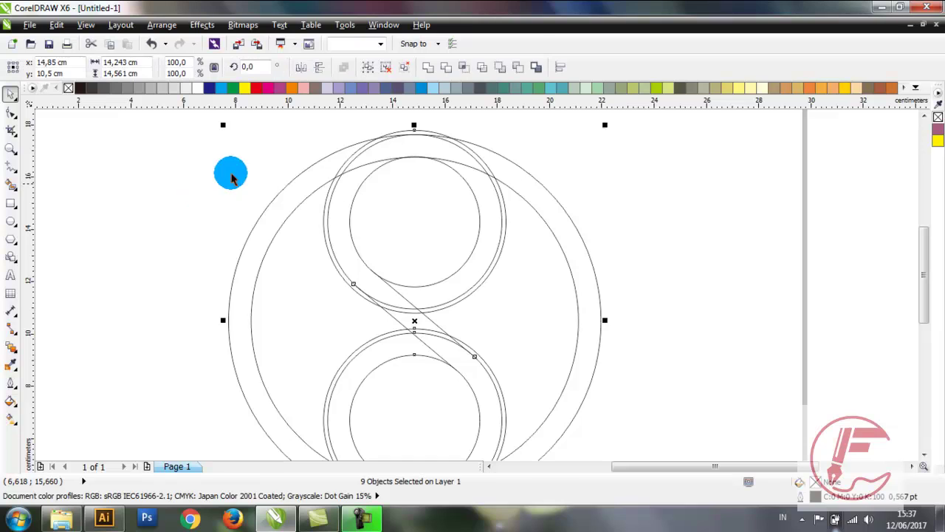
pyautogui.click(186, 167)
pyautogui.click(10, 185)
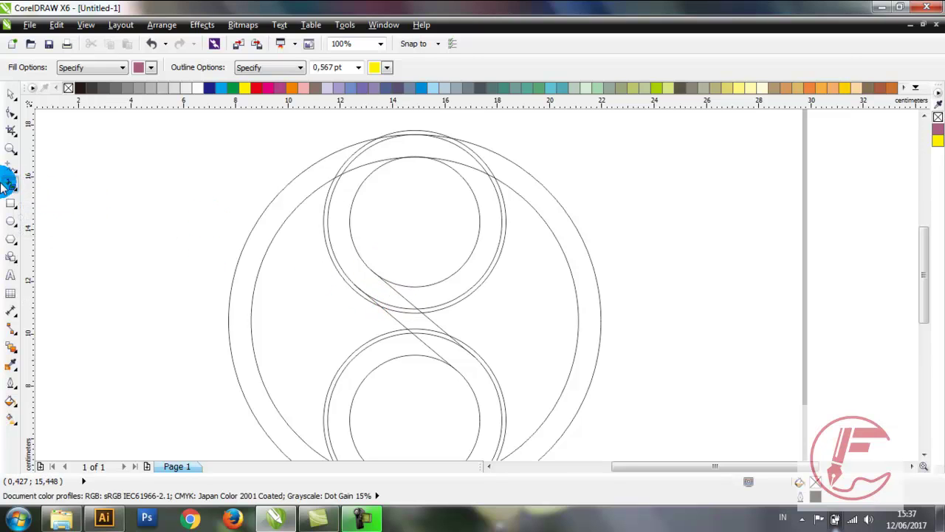
pyautogui.scroll(1, 376, 303)
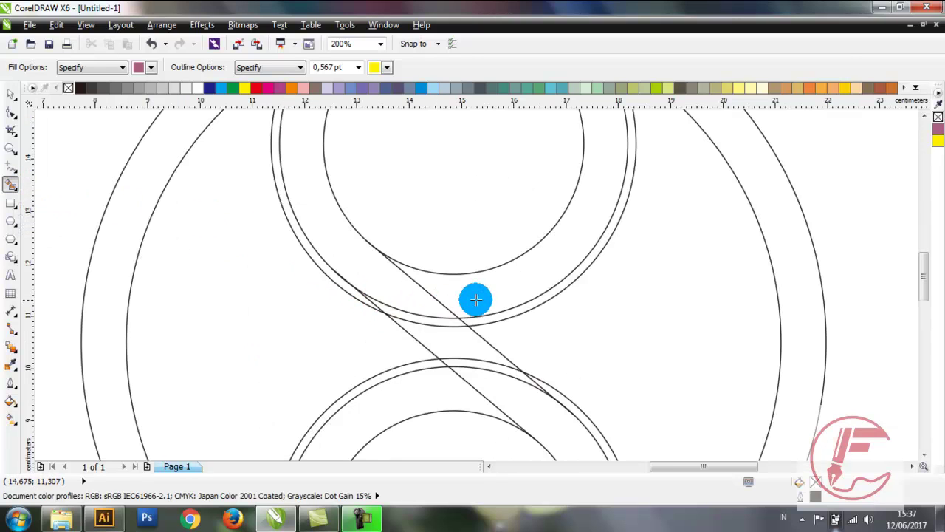
pyautogui.click(488, 299)
pyautogui.scroll(-1, 488, 299)
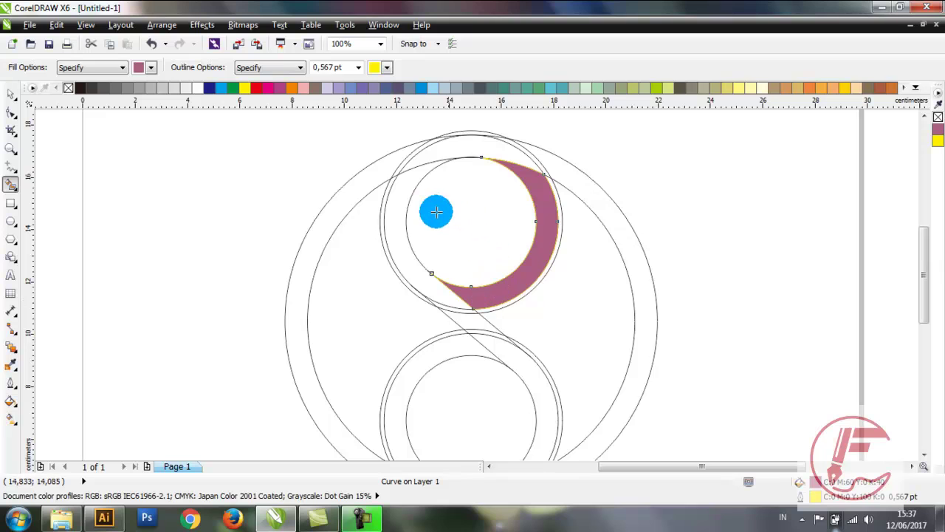
pyautogui.scroll(1, 455, 231)
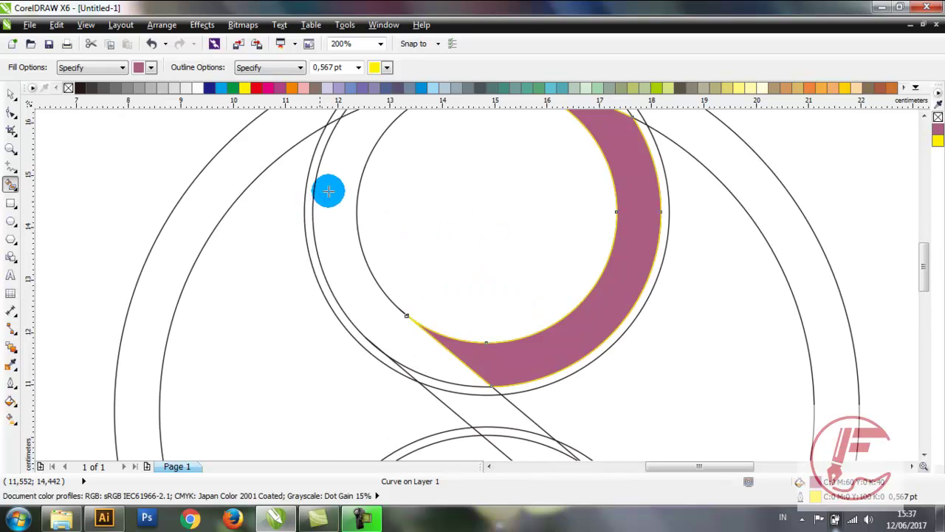
pyautogui.click(341, 164)
pyautogui.scroll(-1, 416, 245)
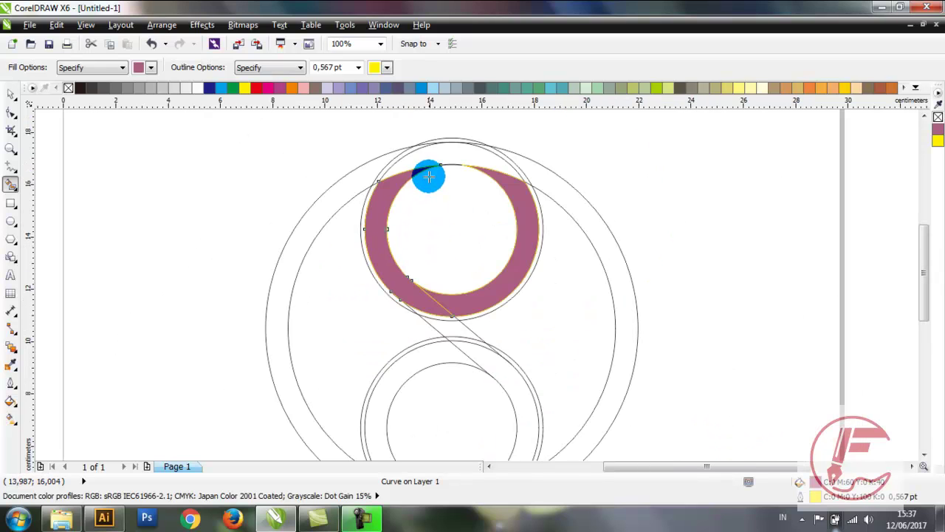
# Step: Smart Fill the remaining segments at the top of the upper small ring, including the thin sliver along its inner edge
pyautogui.scroll(2, 429, 148)
pyautogui.click(513, 164)
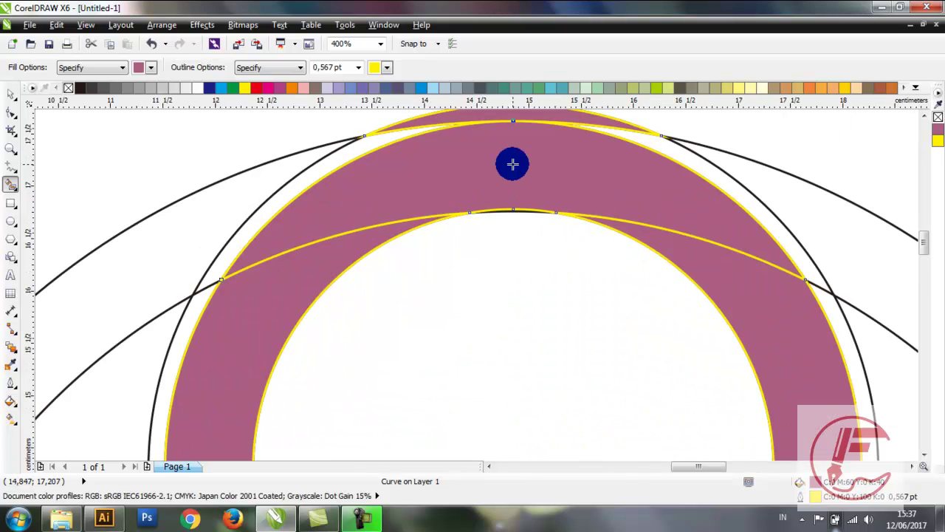
pyautogui.scroll(3, 507, 204)
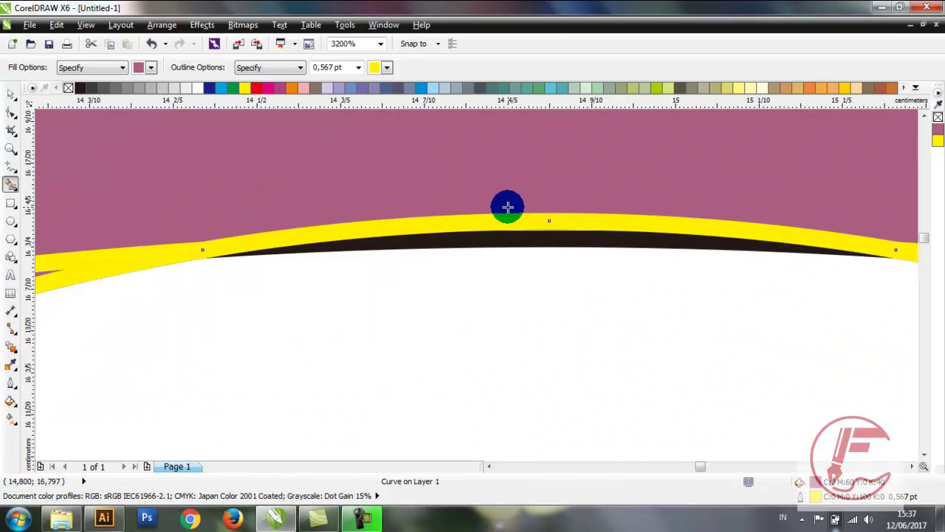
pyautogui.click(536, 224)
pyautogui.scroll(-4, 526, 215)
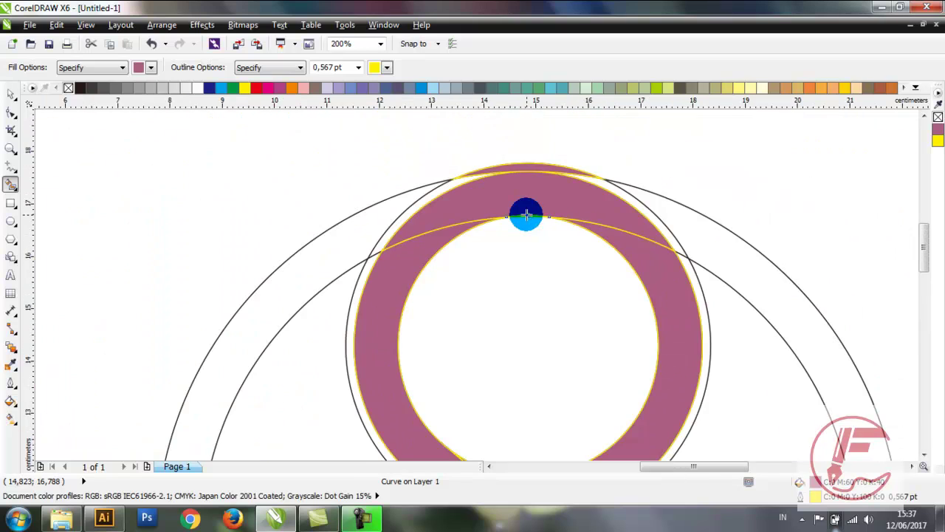
# Step: Smart Fill the left and right sides of the large ring with the mauve fill and yellow outline
pyautogui.click(373, 217)
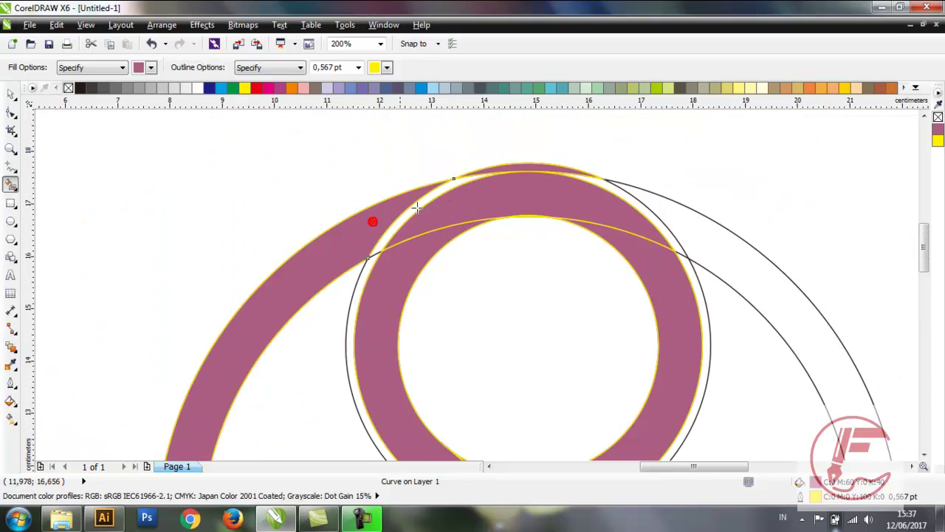
pyautogui.scroll(-2, 439, 204)
pyautogui.scroll(1, 495, 214)
pyautogui.click(512, 212)
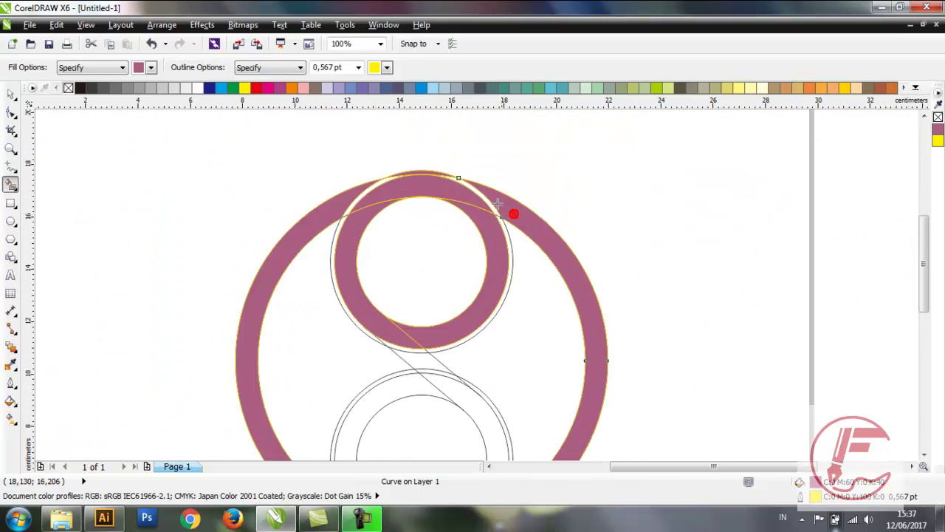
# Step: Smart Fill the thin sliver at the upper right, between the upper set's middle and outermost circles
pyautogui.scroll(1, 492, 200)
pyautogui.scroll(1, 445, 178)
pyautogui.click(466, 176)
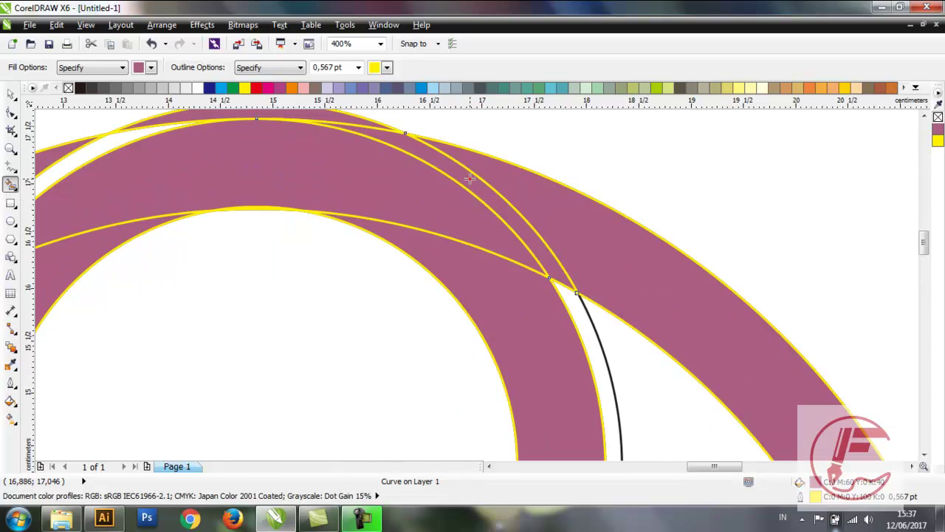
pyautogui.scroll(-2, 470, 178)
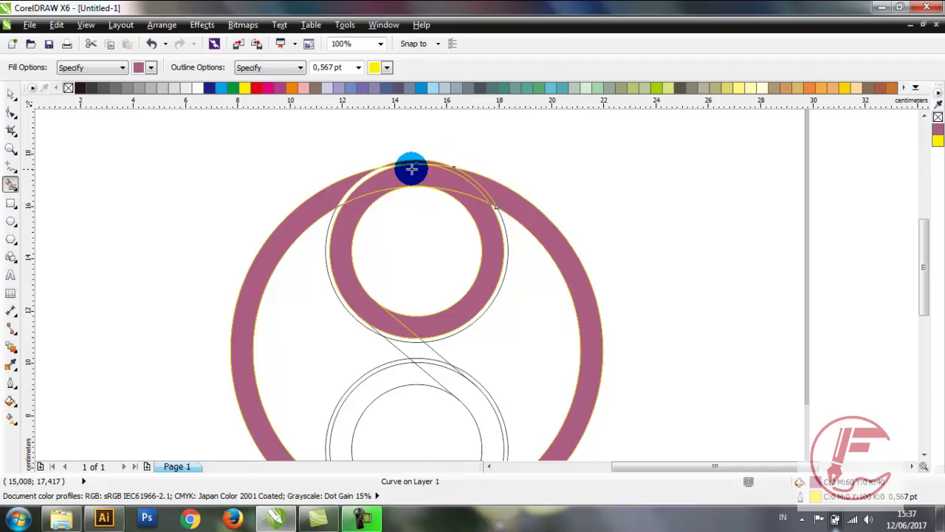
# Step: Smart Fill the diagonal band connecting the two small rings, including its thin crossing strips, and the right segment of the lower small ring
pyautogui.scroll(3, 395, 340)
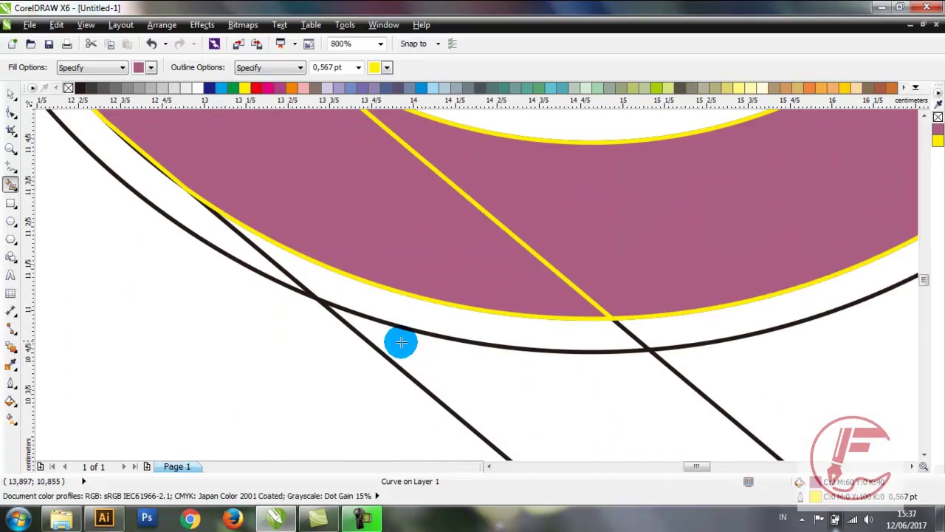
pyautogui.click(482, 375)
pyautogui.click(468, 332)
pyautogui.scroll(-3, 455, 285)
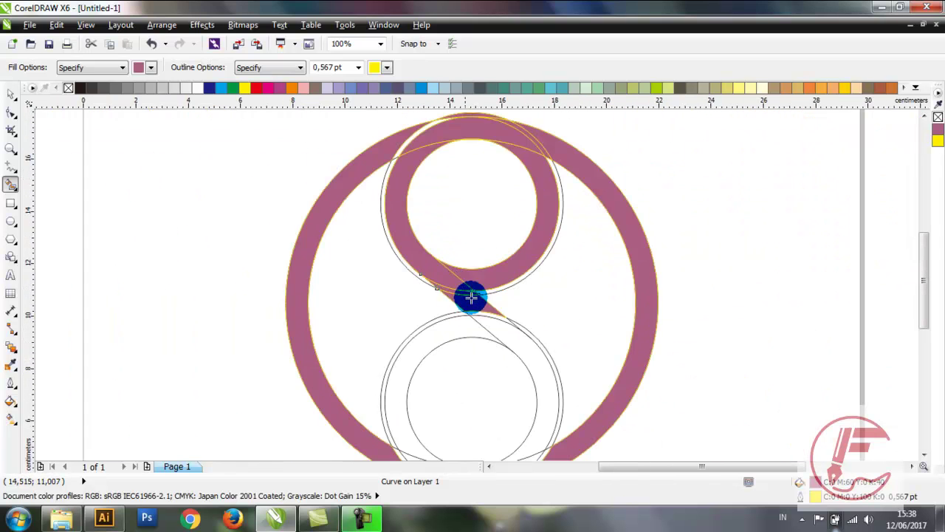
pyautogui.scroll(2, 501, 335)
pyautogui.click(474, 261)
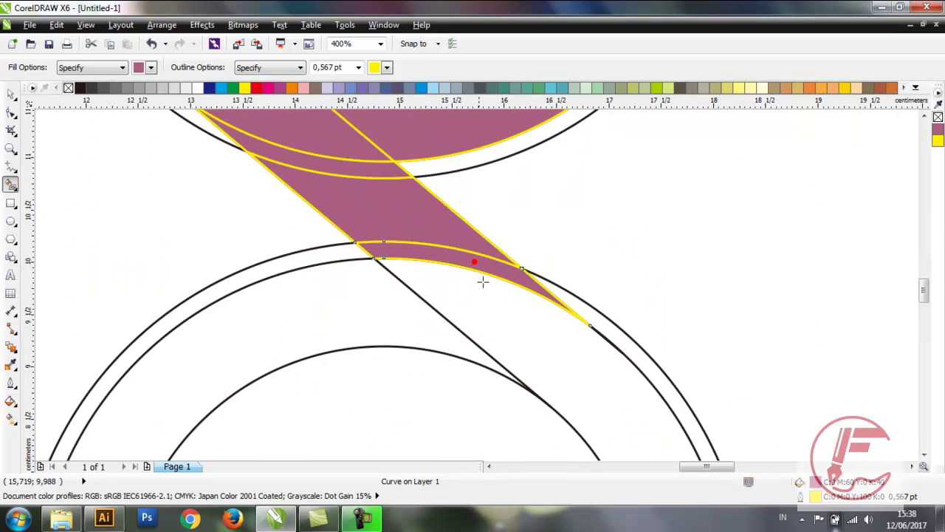
pyautogui.click(489, 288)
# Step: Smart Fill the segments where the lower small ring overlaps the large ring, including the thin sliver at the lower left
pyautogui.scroll(-3, 487, 289)
pyautogui.scroll(1, 495, 304)
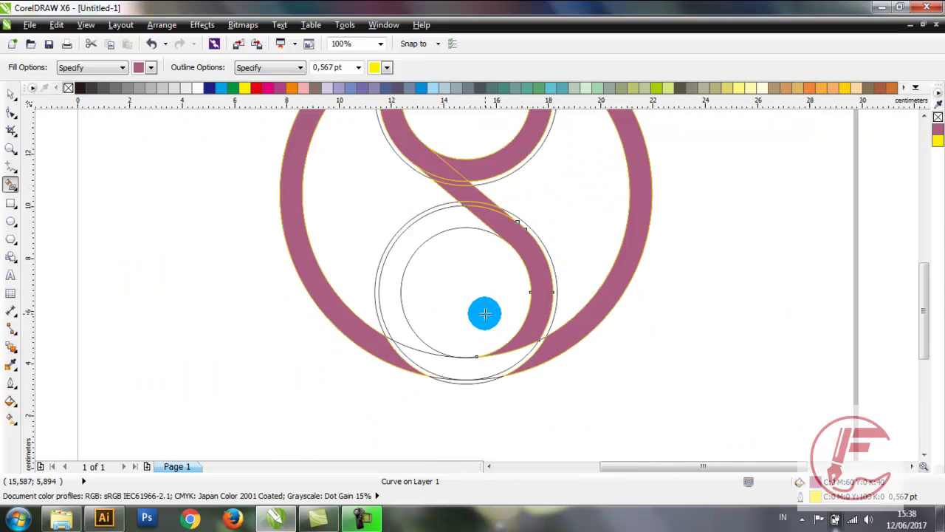
pyautogui.scroll(1, 477, 382)
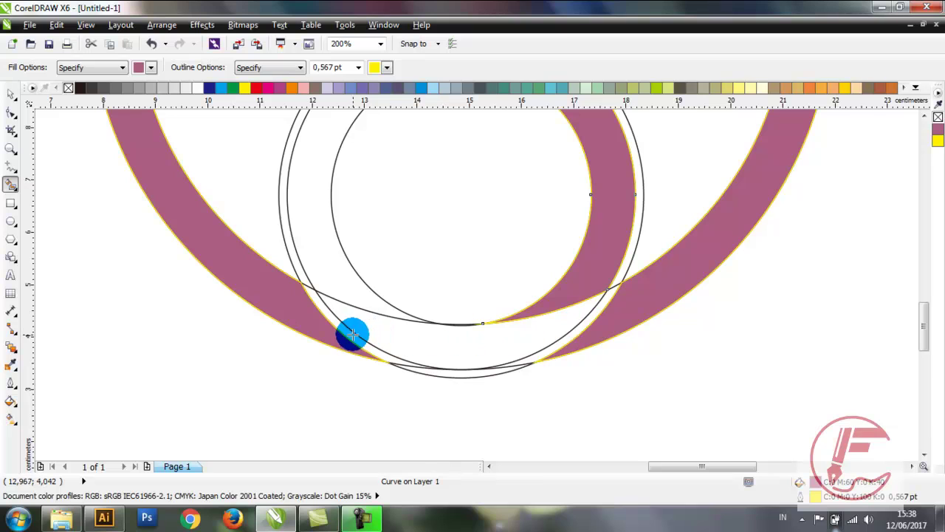
pyautogui.scroll(-1, 407, 335)
pyautogui.scroll(2, 387, 338)
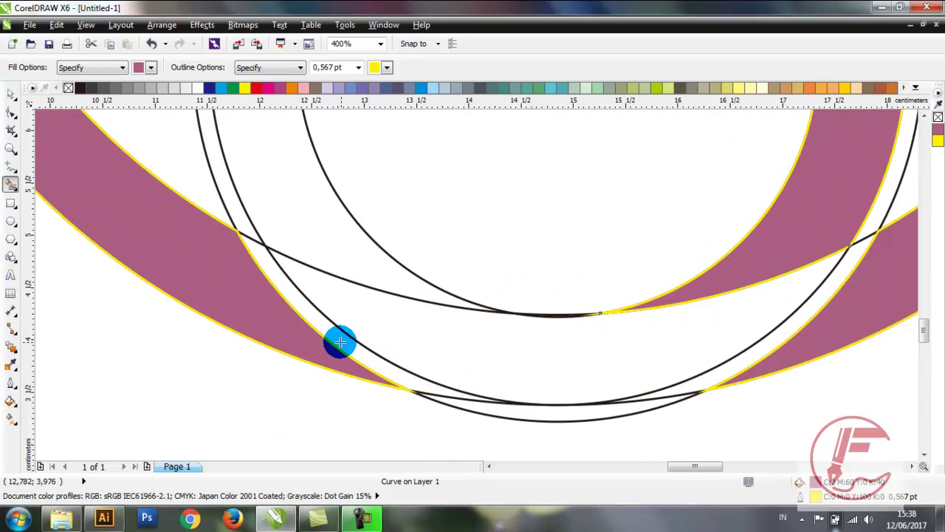
pyautogui.click(337, 339)
pyautogui.click(407, 338)
pyautogui.click(451, 346)
pyautogui.scroll(-2, 490, 353)
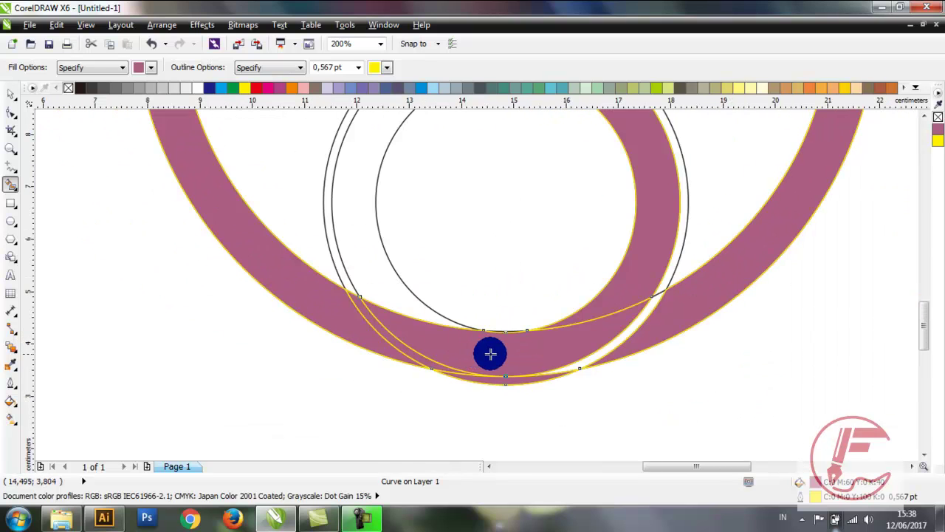
# Step: Smart Fill the left segment of the lower small ring
pyautogui.scroll(1, 424, 272)
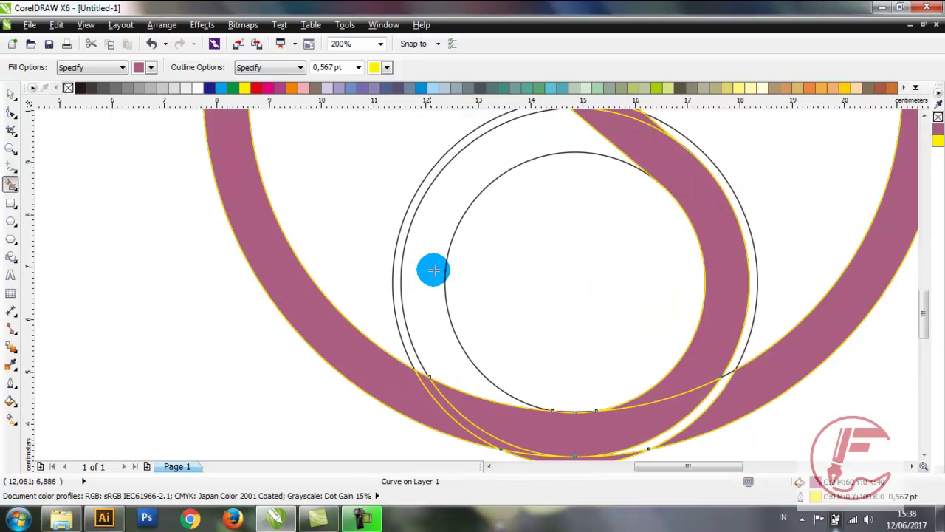
pyautogui.click(435, 269)
pyautogui.scroll(-2, 466, 296)
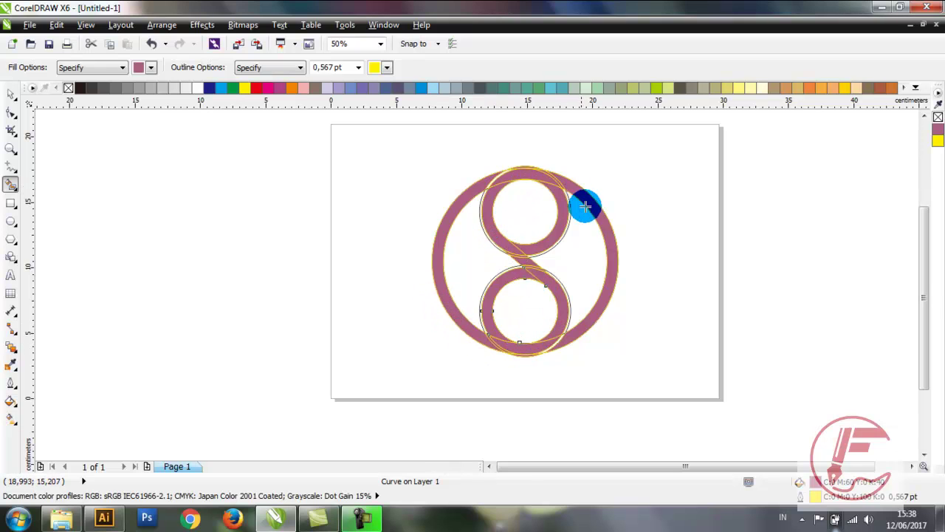
# Step: Move the upper set's three unfilled construction circles out of the logo to the empty area on its left
pyautogui.click(11, 96)
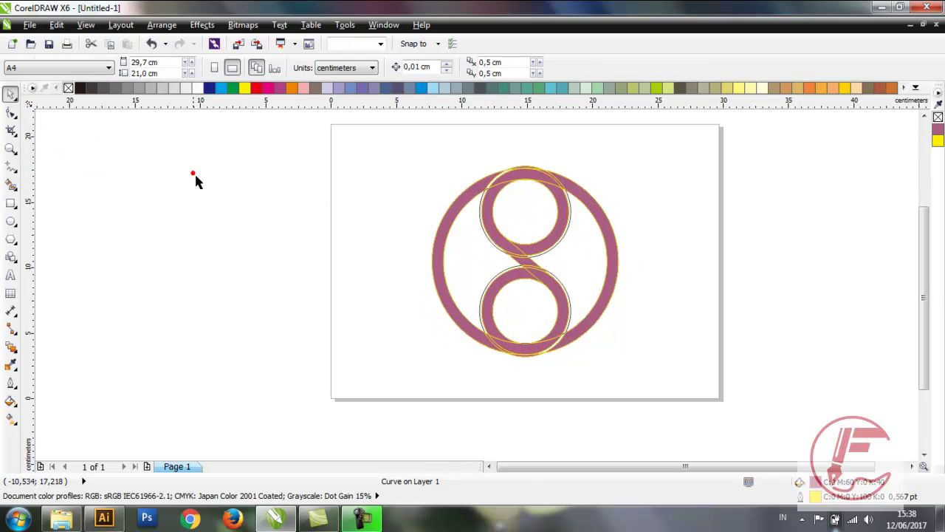
pyautogui.click(268, 219)
pyautogui.press('F4')
pyautogui.click(439, 294)
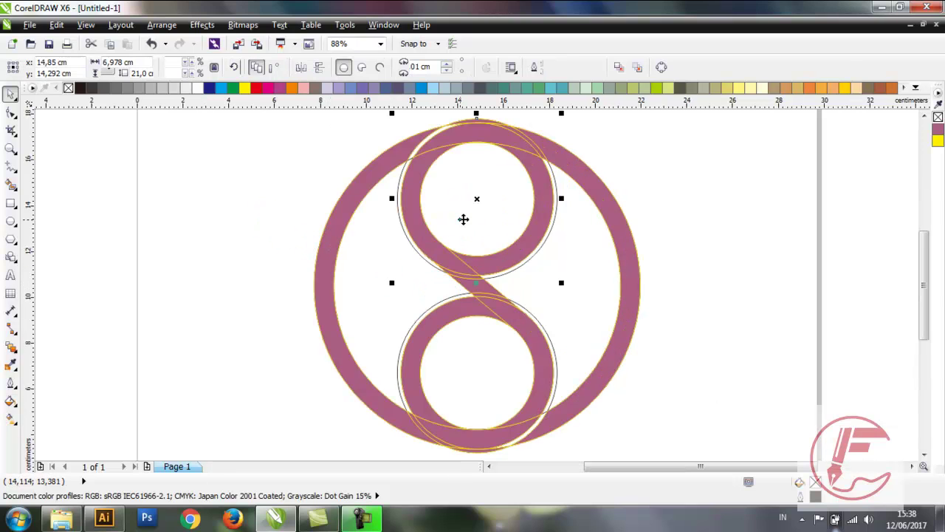
pyautogui.moveTo(492, 184); pyautogui.dragTo(191, 203)
pyautogui.click(485, 198)
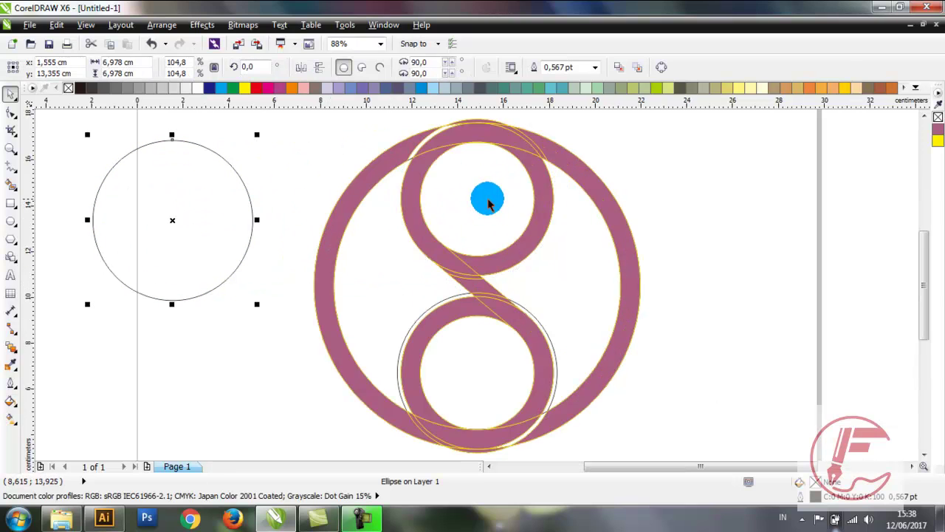
pyautogui.moveTo(491, 179); pyautogui.dragTo(215, 189)
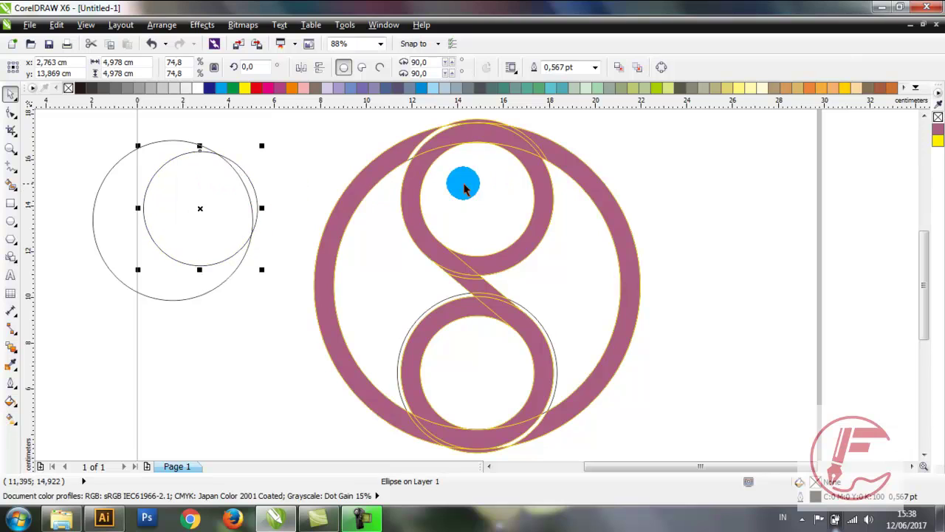
pyautogui.moveTo(460, 183); pyautogui.dragTo(206, 204)
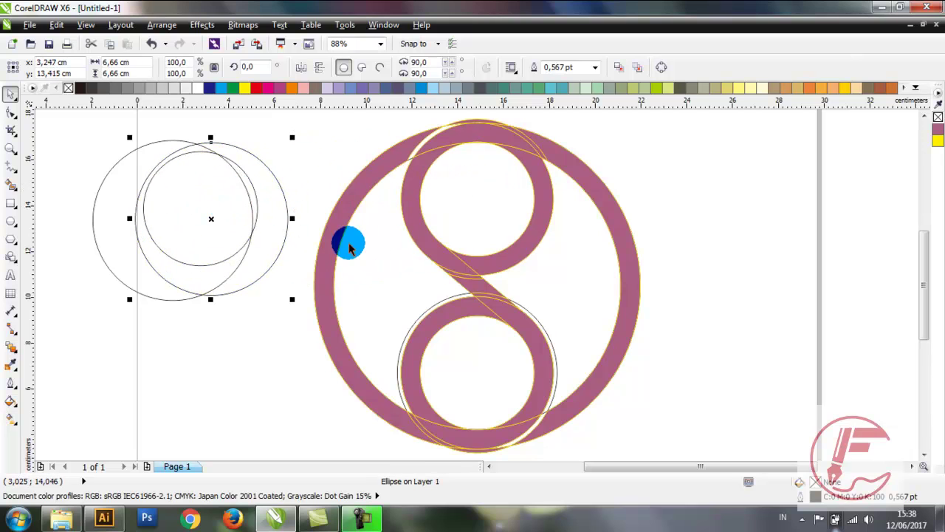
# Step: Move the lower set's three unfilled construction circles out of the logo, beside the other removed circles
pyautogui.click(468, 344)
pyautogui.moveTo(498, 360); pyautogui.dragTo(189, 213)
pyautogui.click(445, 365)
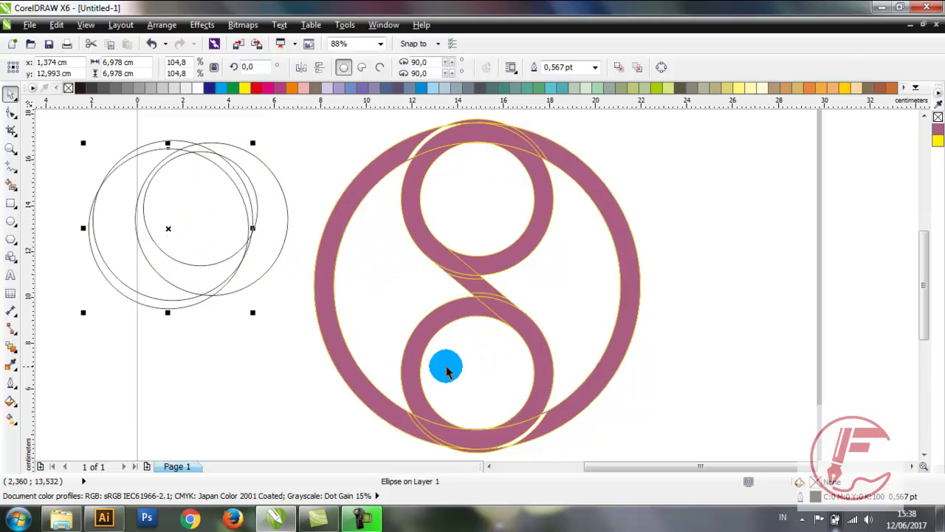
pyautogui.moveTo(456, 342); pyautogui.dragTo(228, 215)
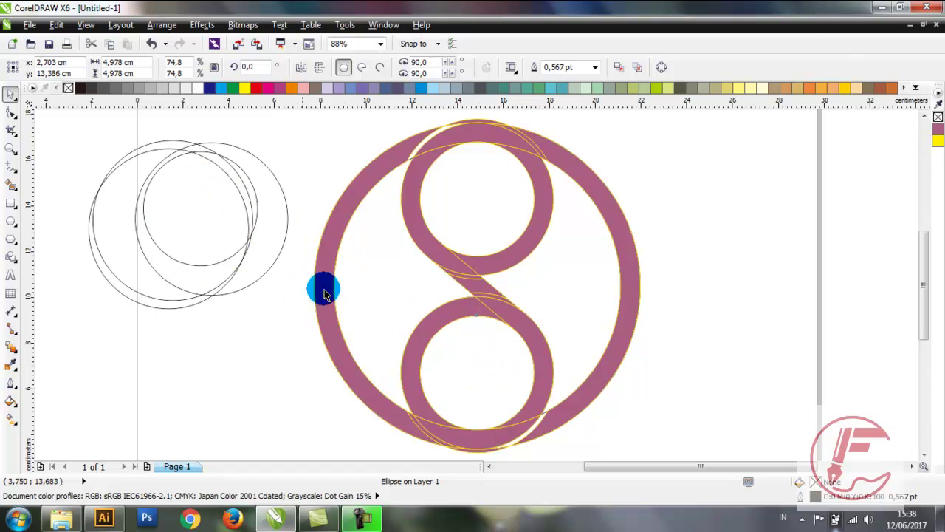
pyautogui.click(477, 370)
pyautogui.moveTo(511, 371); pyautogui.dragTo(276, 232)
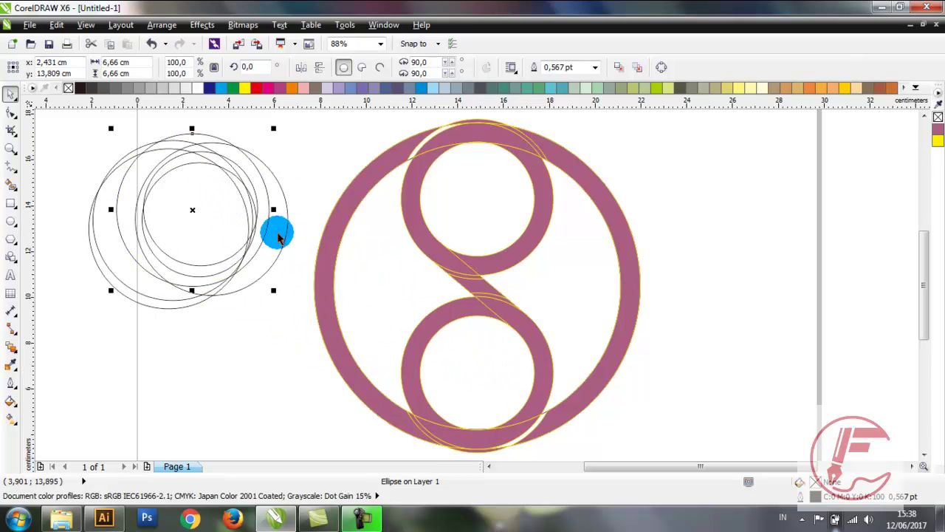
# Step: Move the two large construction circles out of the logo to its left, and deselect everything
pyautogui.moveTo(579, 275); pyautogui.dragTo(285, 247)
pyautogui.click(375, 288)
pyautogui.moveTo(372, 275); pyautogui.dragTo(148, 238)
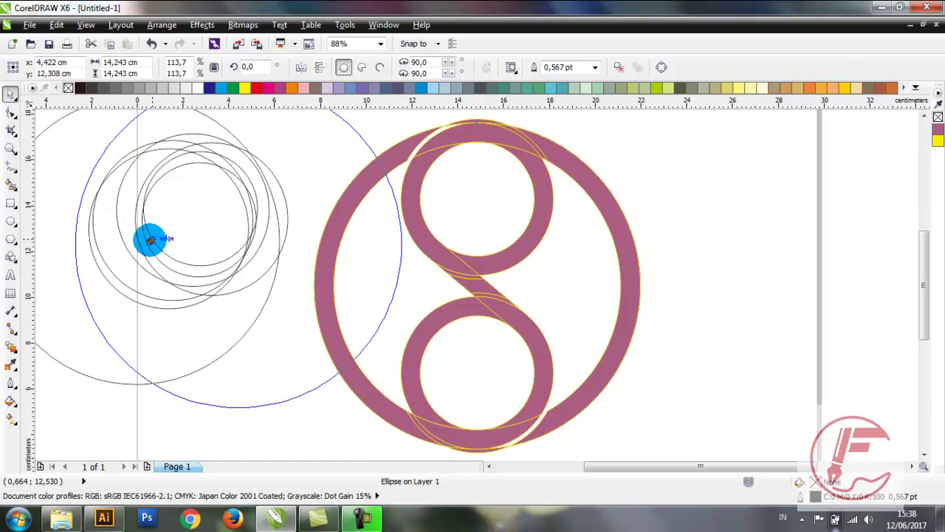
pyautogui.click(276, 323)
pyautogui.moveTo(205, 322); pyautogui.dragTo(163, 308)
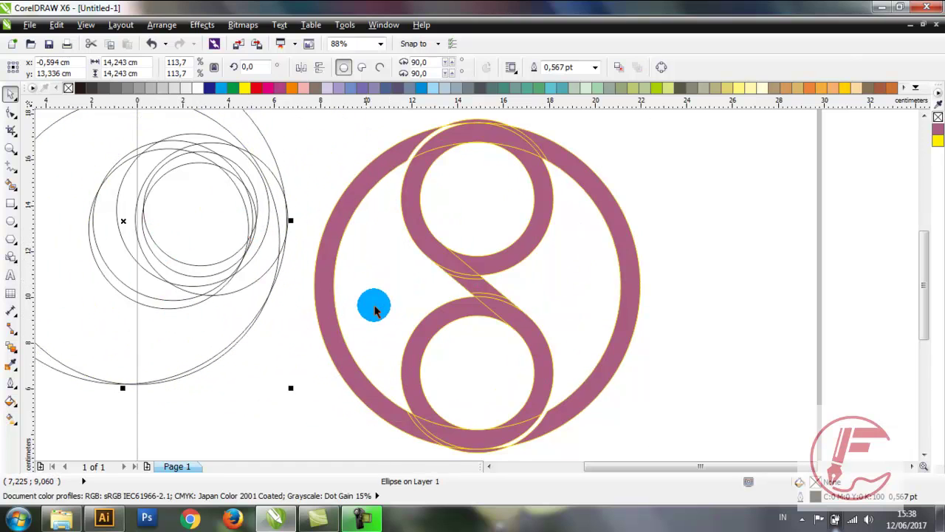
pyautogui.click(373, 305)
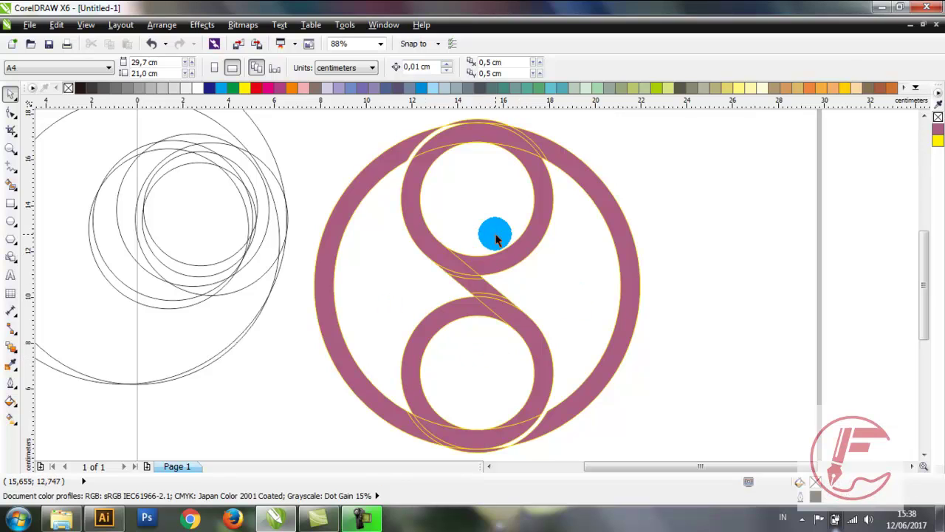
# Step: Delete the thin filled sliver above the upper small ring at the very top of the logo
pyautogui.click(474, 123)
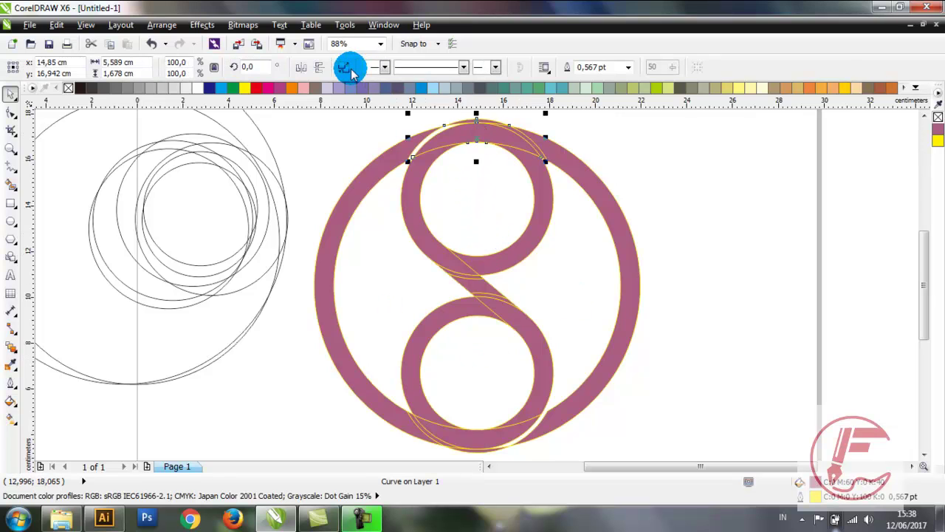
pyautogui.click(330, 120)
pyautogui.click(458, 122)
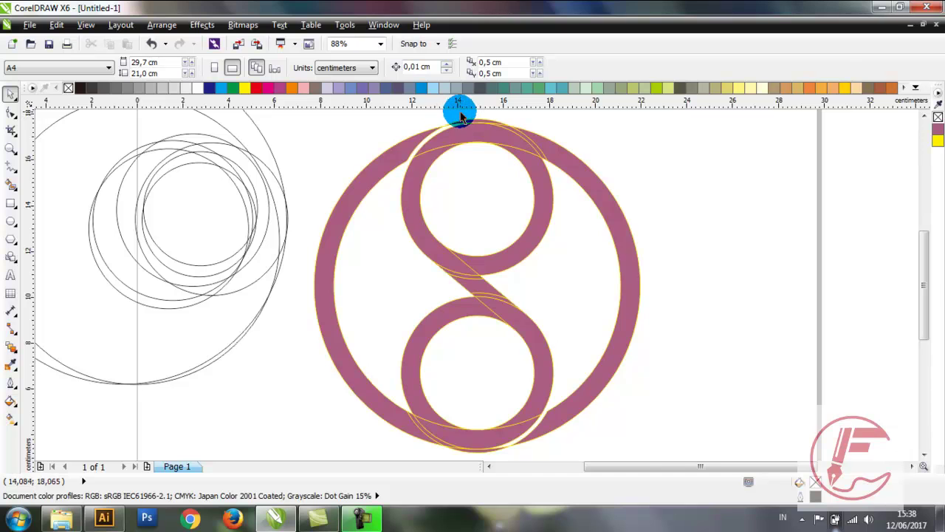
pyautogui.scroll(2, 460, 115)
pyautogui.click(495, 130)
pyautogui.click(491, 131)
pyautogui.scroll(-1, 492, 131)
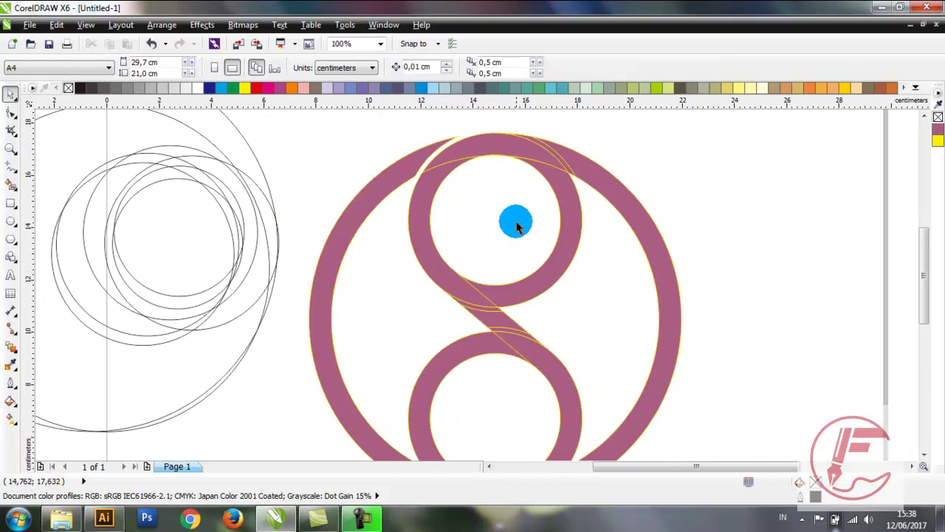
# Step: Delete the thin filled sliver below the lower small ring at the very bottom of the logo
pyautogui.scroll(-1, 515, 225)
pyautogui.scroll(2, 506, 329)
pyautogui.click(515, 305)
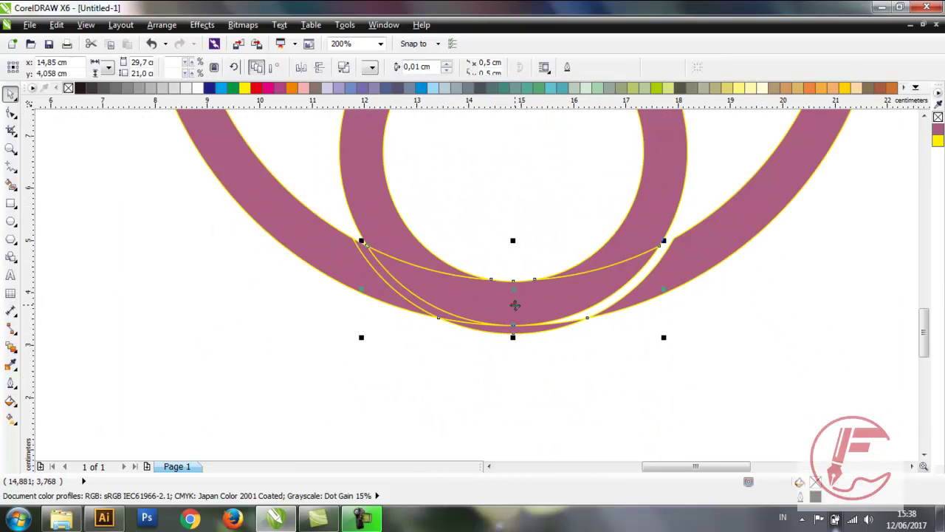
pyautogui.keyDown('shift'); pyautogui.click(386, 137); pyautogui.keyUp('shift')
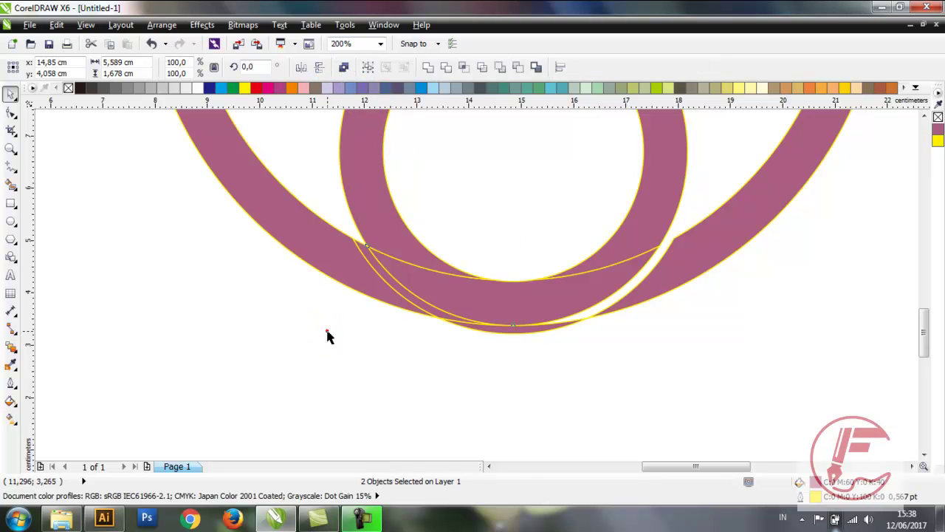
pyautogui.click(327, 331)
pyautogui.click(515, 336)
pyautogui.click(541, 374)
pyautogui.scroll(-2, 541, 374)
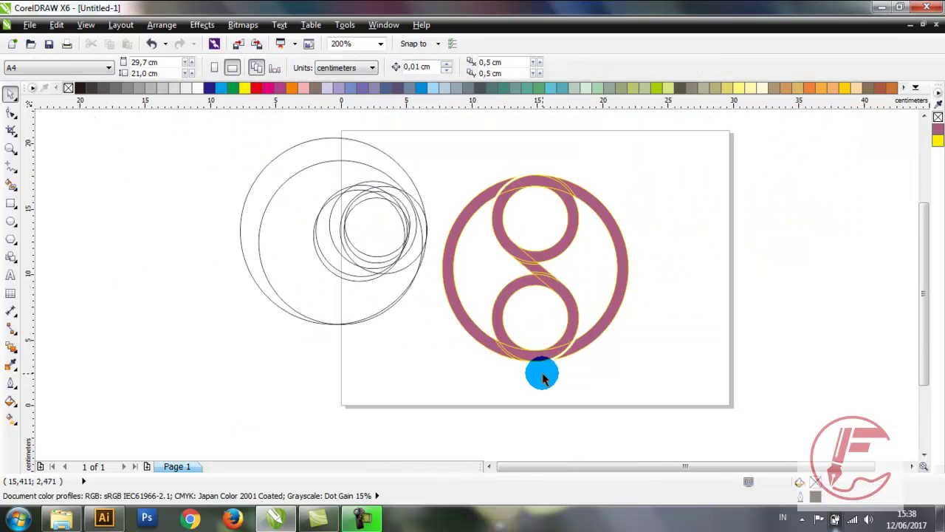
pyautogui.scroll(2, 537, 267)
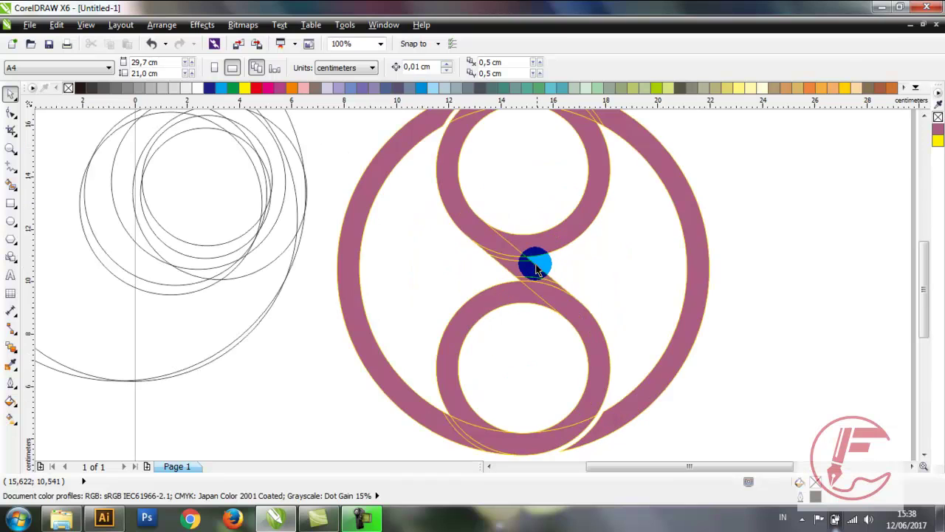
pyautogui.scroll(-2, 535, 267)
pyautogui.scroll(2, 533, 244)
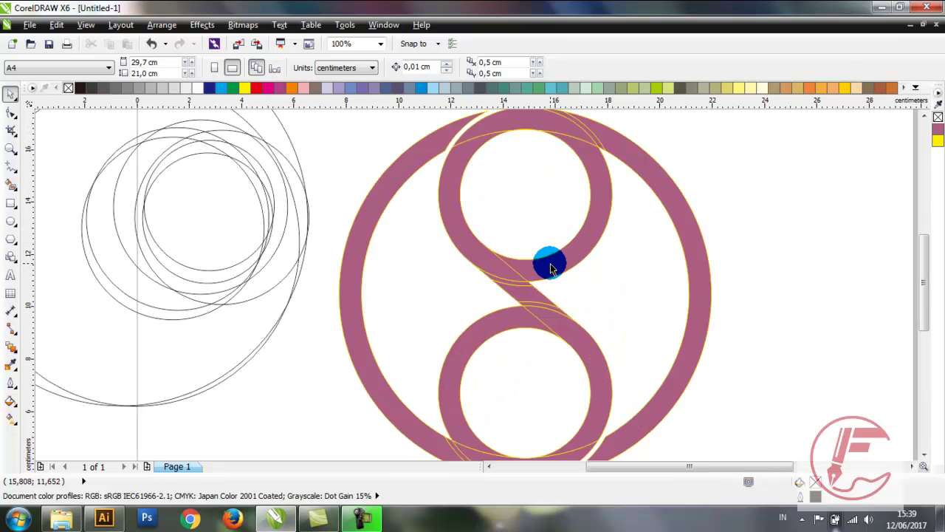
pyautogui.scroll(-2, 550, 263)
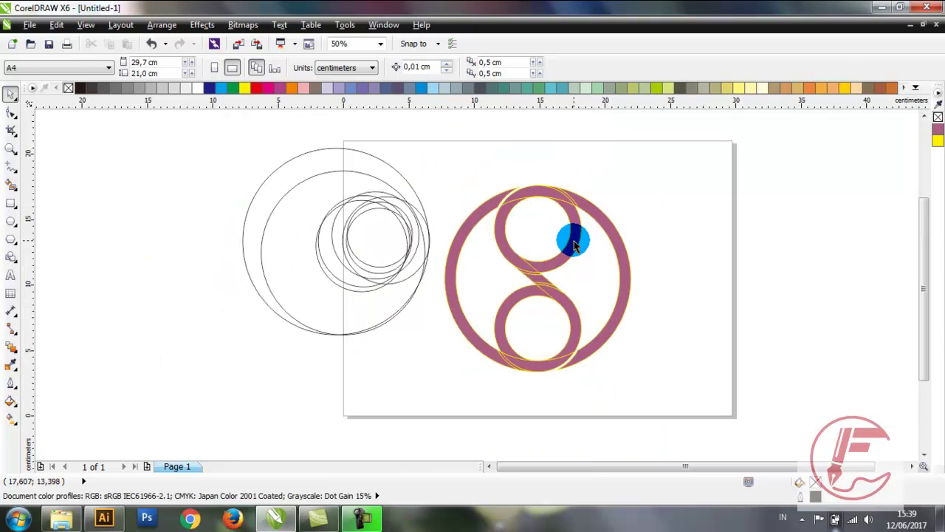
pyautogui.click(573, 242)
pyautogui.press('Delete')
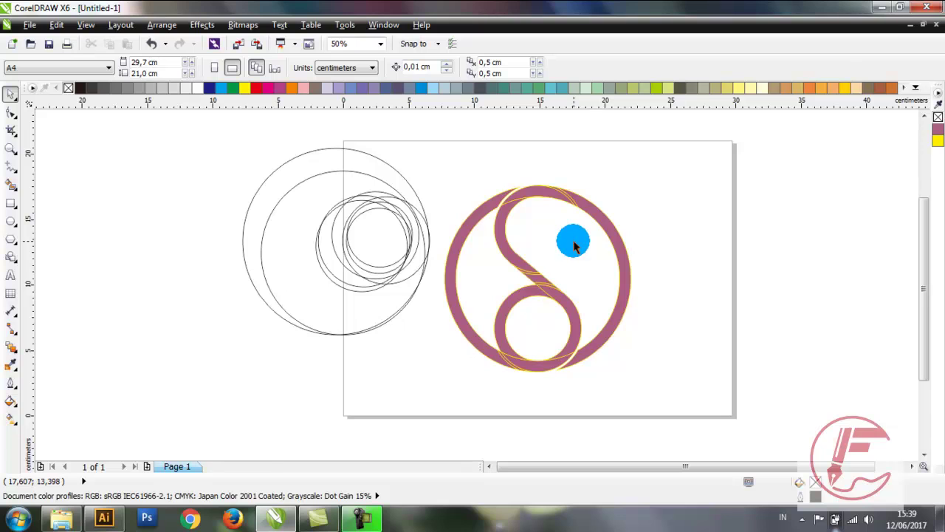
pyautogui.hotkey('ctrl', 'z')
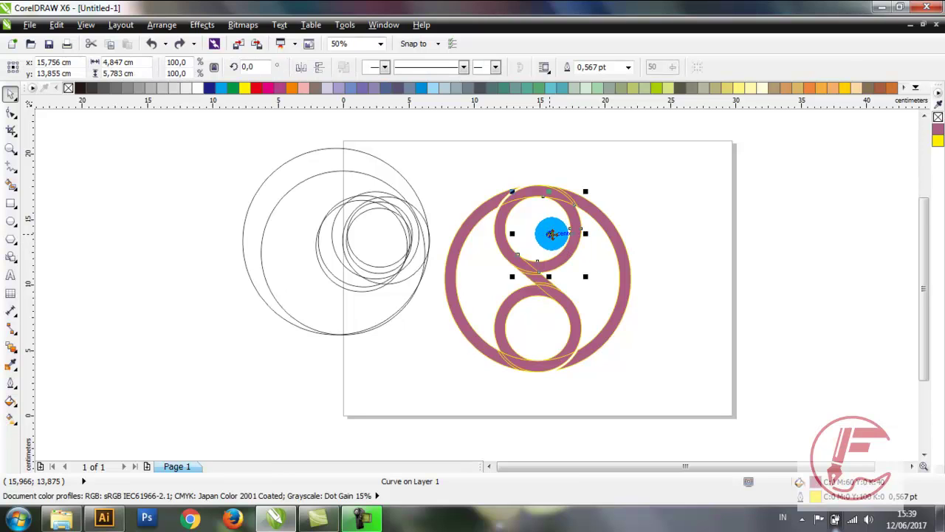
# Step: Move the right-hand arc of the upper small ring out of the logo, over the removed circles, and deselect it
pyautogui.moveTo(552, 234); pyautogui.dragTo(311, 233)
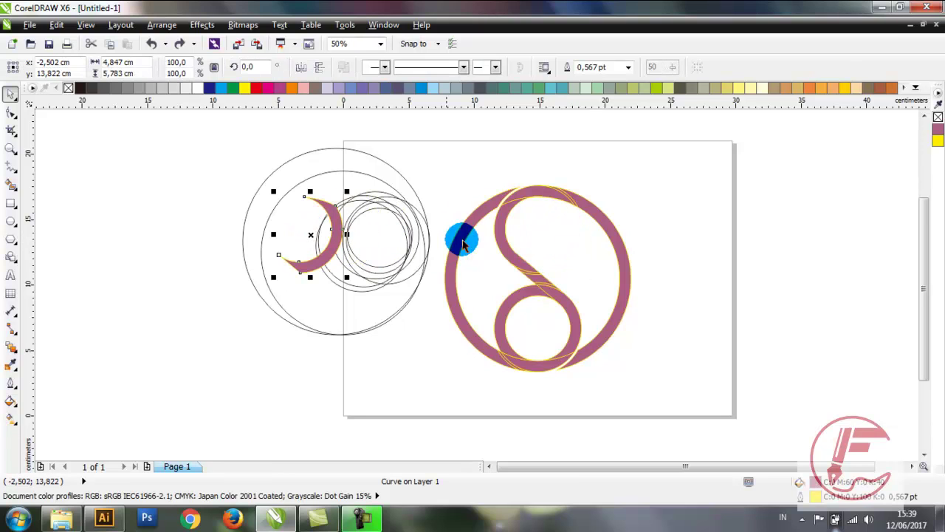
pyautogui.click(679, 227)
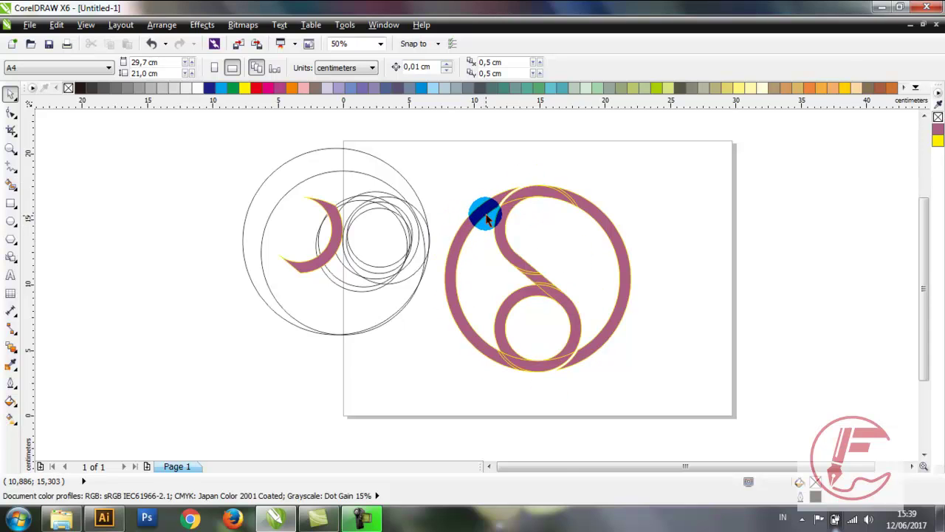
# Step: Weld the filled pieces at the logo's top and right, joining the upper curve with the right half of the outer ring
pyautogui.scroll(1, 487, 216)
pyautogui.scroll(1, 601, 180)
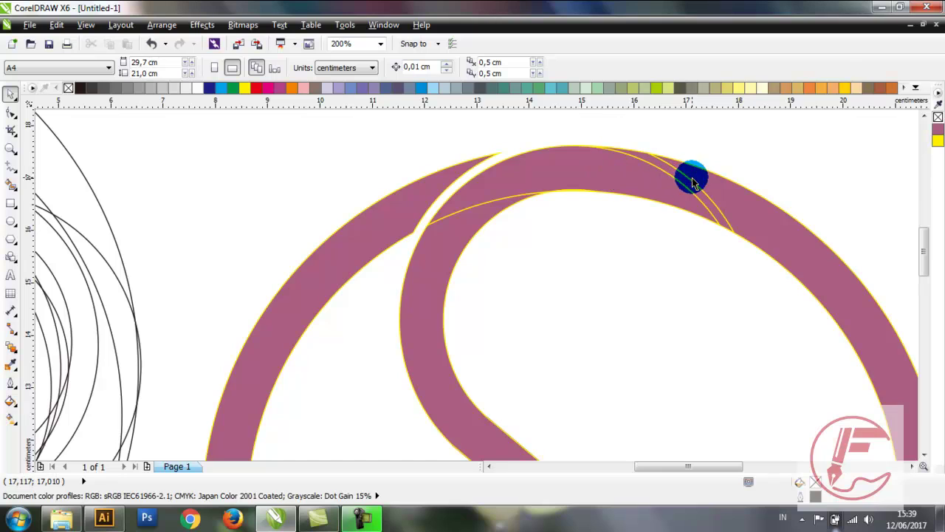
pyautogui.click(707, 198)
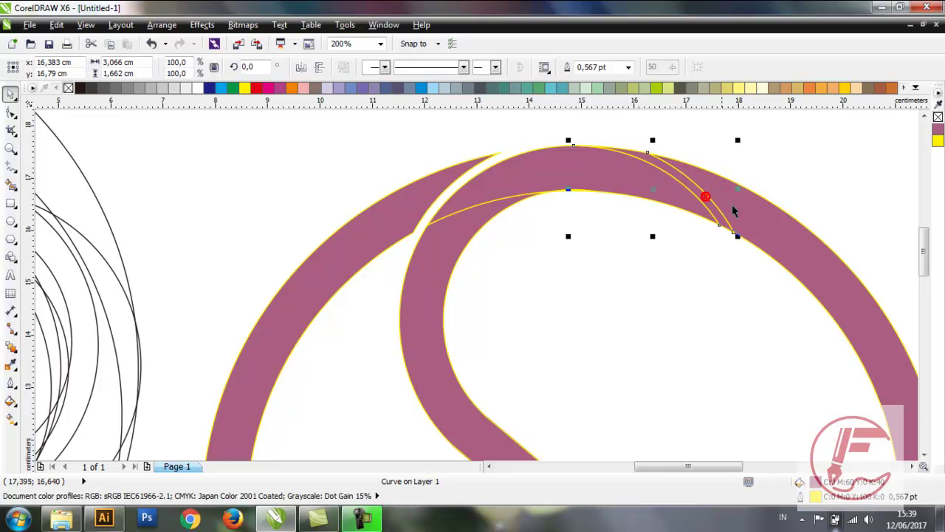
pyautogui.keyDown('shift'); pyautogui.click(753, 218); pyautogui.keyUp('shift')
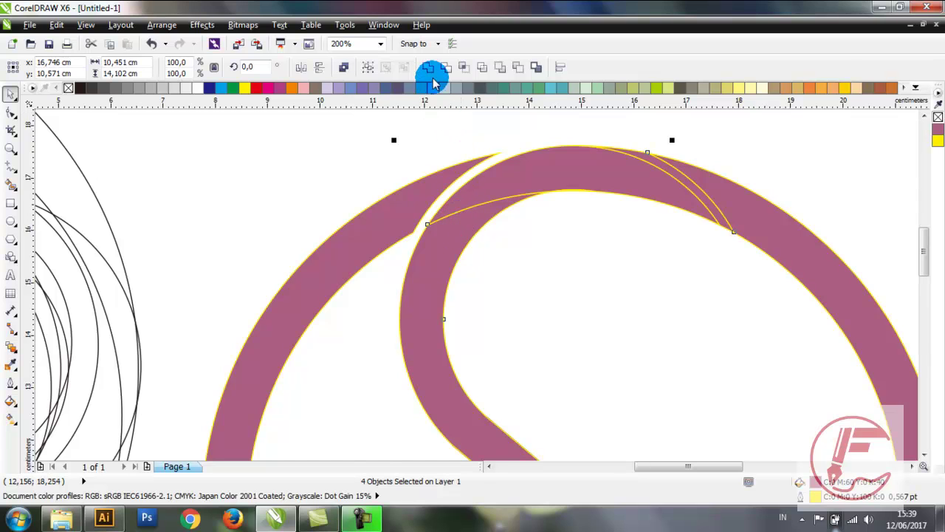
pyautogui.click(502, 127)
pyautogui.scroll(-2, 554, 141)
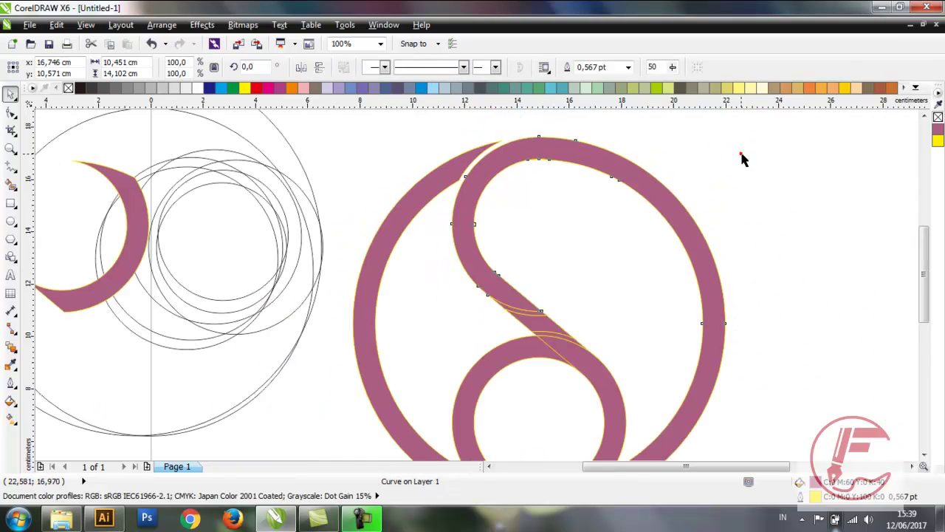
# Step: Weld the filled segments of the central diagonal band to the upper curve and outer ring shape
pyautogui.click(491, 338)
pyautogui.scroll(1, 491, 338)
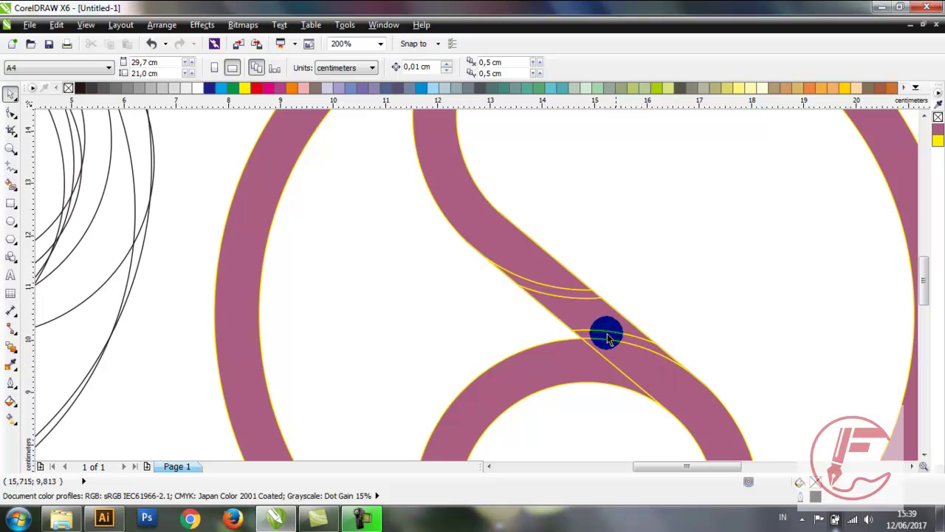
pyautogui.click(596, 311)
pyautogui.keyDown('shift'); pyautogui.click(596, 312); pyautogui.keyUp('shift')
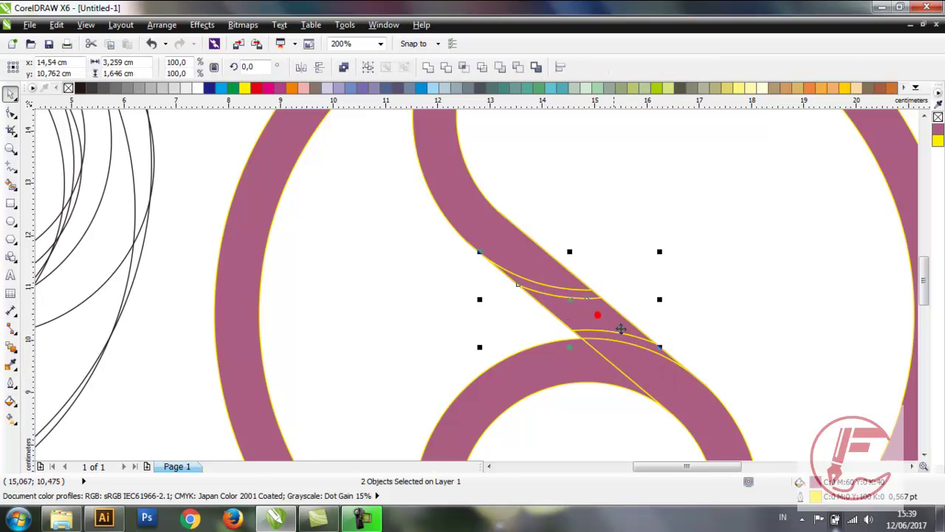
pyautogui.click(639, 345)
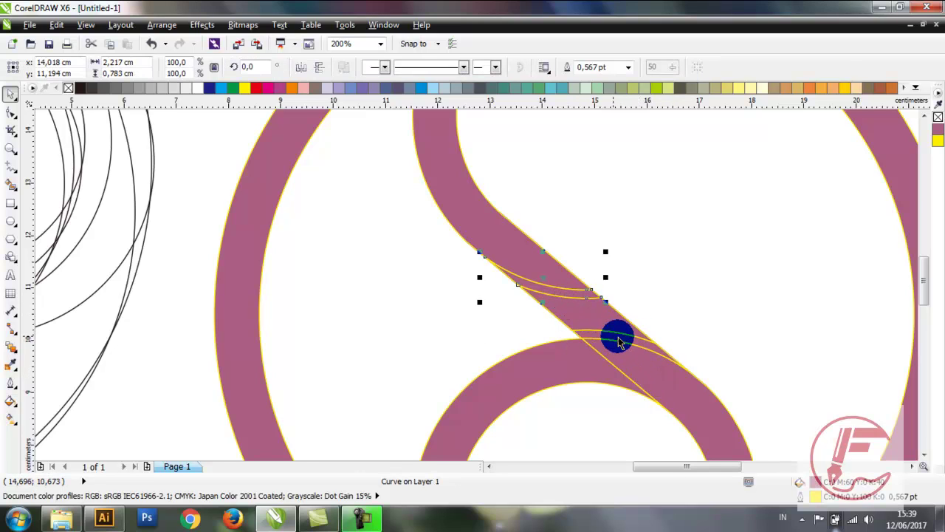
pyautogui.click(631, 337)
pyautogui.keyDown('shift'); pyautogui.click(601, 317); pyautogui.keyUp('shift')
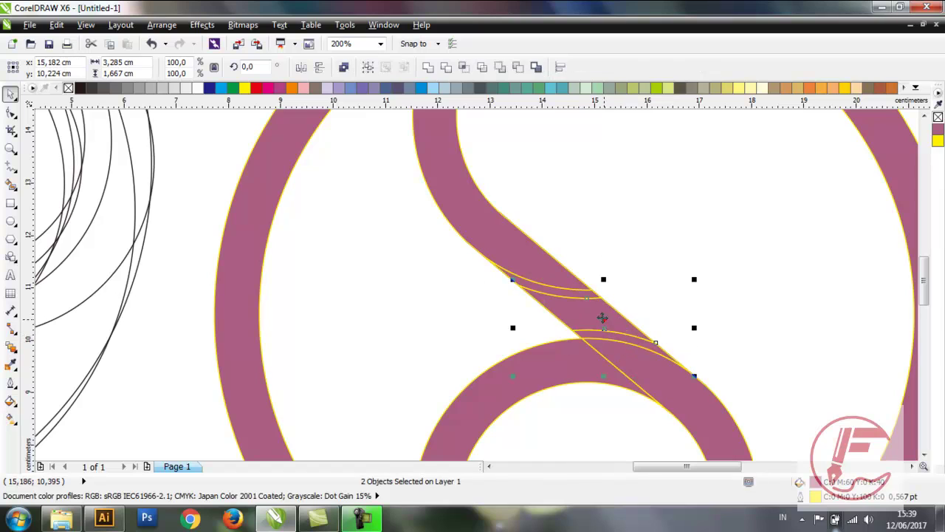
pyautogui.keyDown('shift'); pyautogui.click(538, 287); pyautogui.keyUp('shift')
pyautogui.click(429, 67)
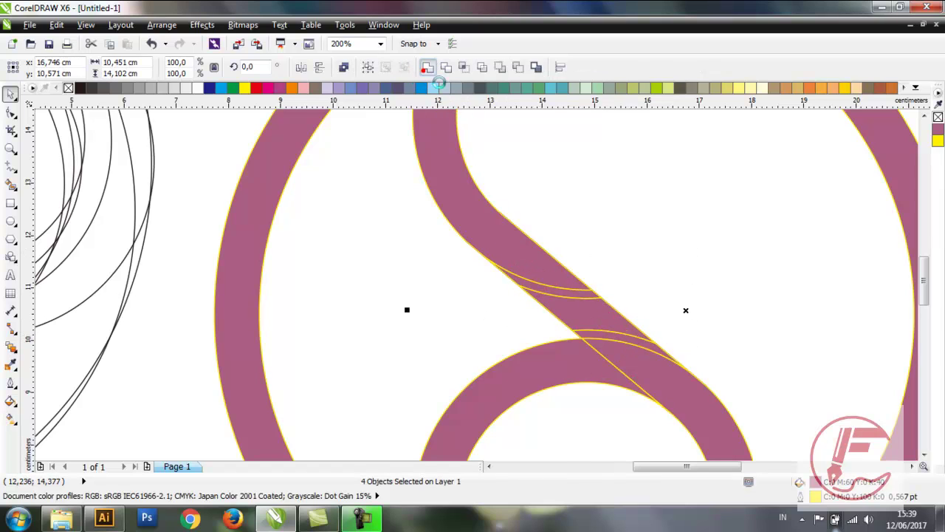
pyautogui.click(595, 187)
pyautogui.scroll(-1, 595, 195)
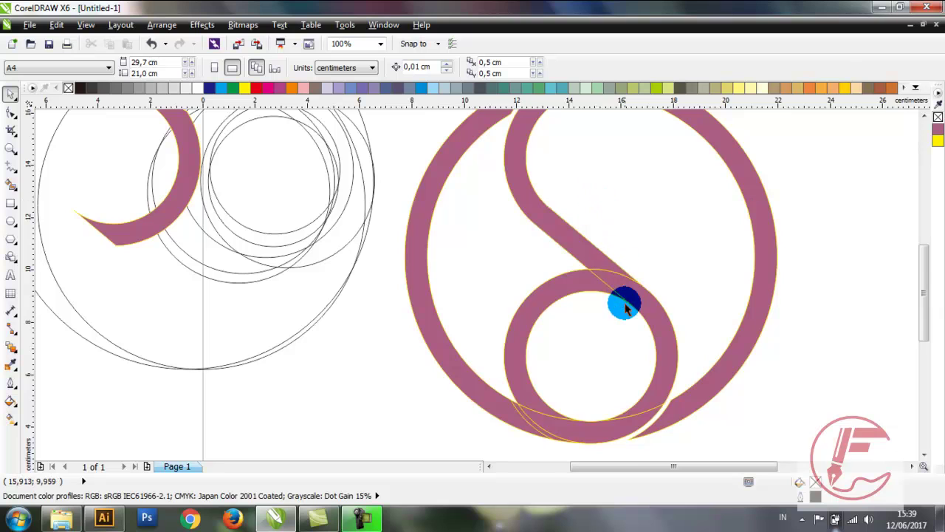
# Step: Move the two diagonal construction lines out of the logo, to the far side of the removed circles
pyautogui.scroll(1, 625, 307)
pyautogui.scroll(-2, 626, 272)
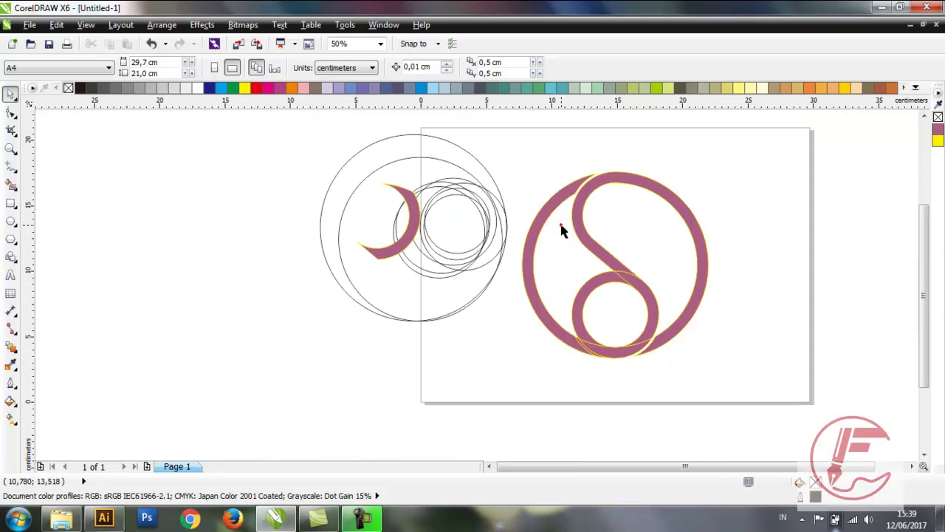
pyautogui.moveTo(559, 223); pyautogui.dragTo(669, 317)
pyautogui.click(618, 266)
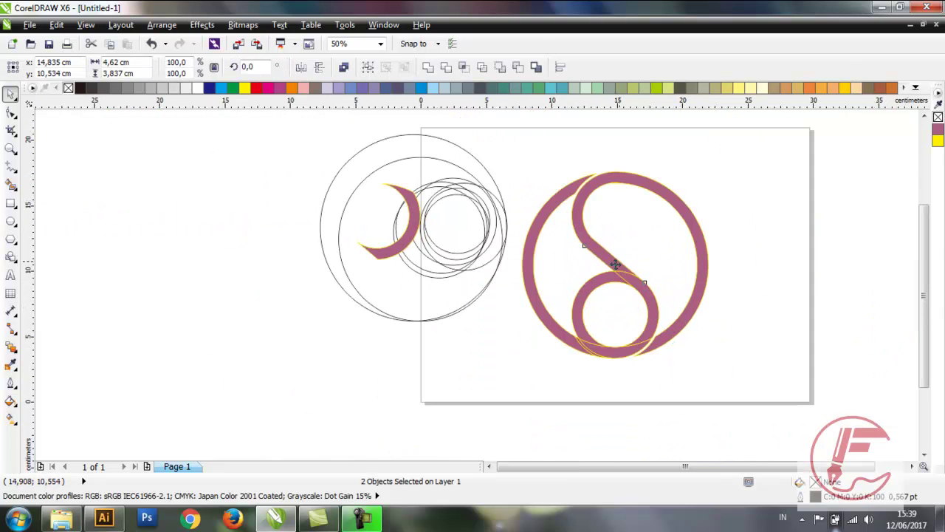
pyautogui.moveTo(615, 264); pyautogui.dragTo(305, 237)
pyautogui.click(643, 247)
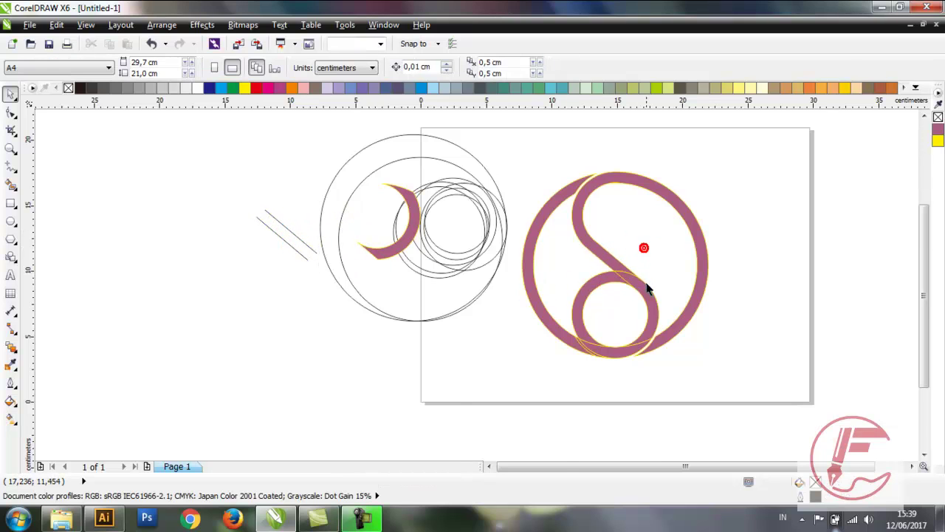
# Step: Weld the diagonal band to the piece where it meets the top of the lower small ring
pyautogui.scroll(1, 646, 288)
pyautogui.click(629, 273)
pyautogui.keyDown('shift'); pyautogui.click(590, 246); pyautogui.keyUp('shift')
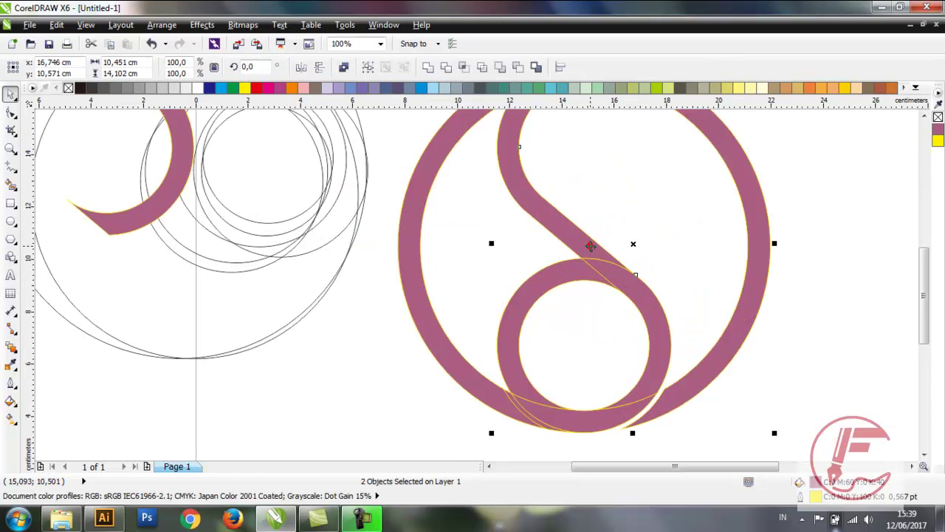
pyautogui.click(445, 67)
pyautogui.click(612, 167)
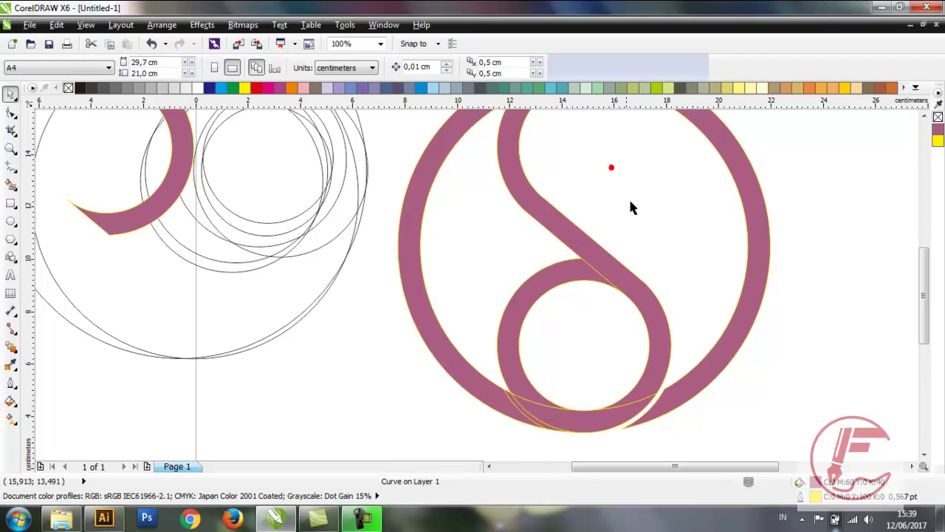
# Step: Weld the filled pieces along the lower small ring's bottom and right side to the diagonal band shape
pyautogui.scroll(1, 542, 439)
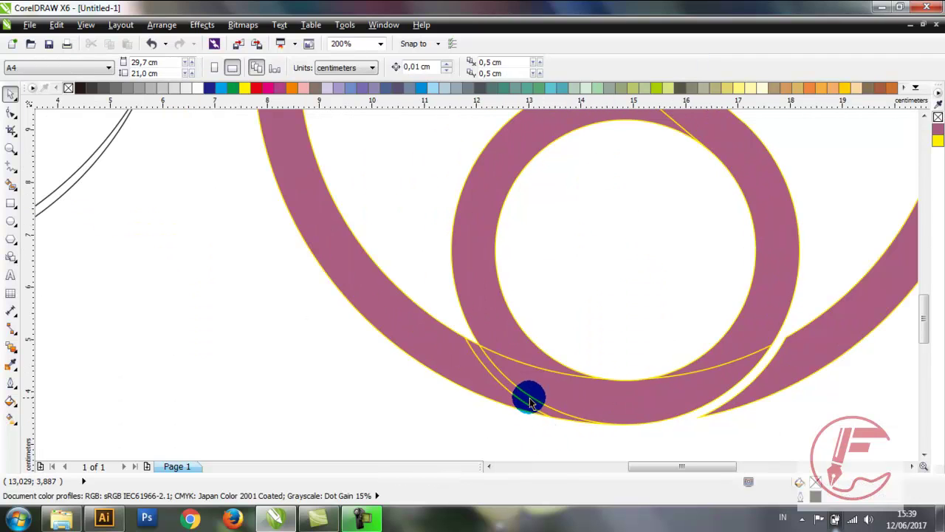
pyautogui.click(643, 392)
pyautogui.keyDown('shift'); pyautogui.click(665, 386); pyautogui.keyUp('shift')
pyautogui.keyDown('shift'); pyautogui.click(759, 333); pyautogui.keyUp('shift')
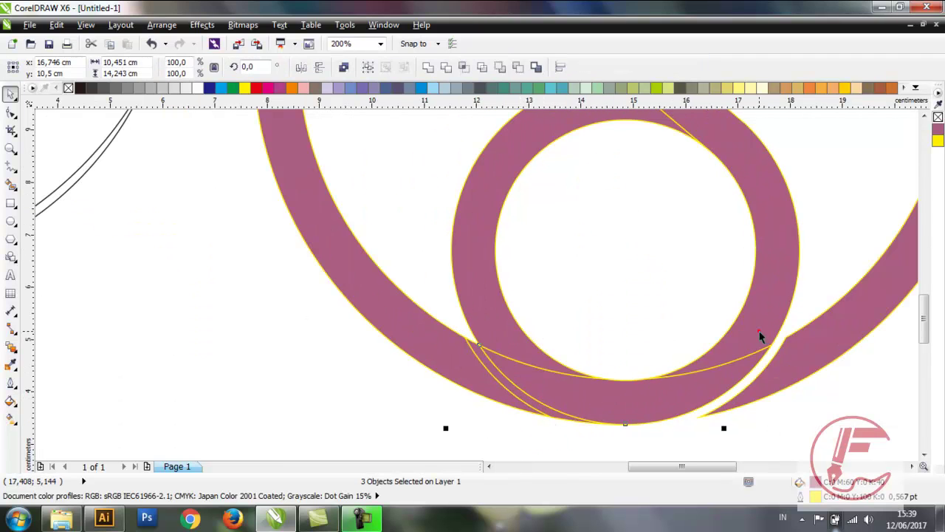
pyautogui.click(429, 67)
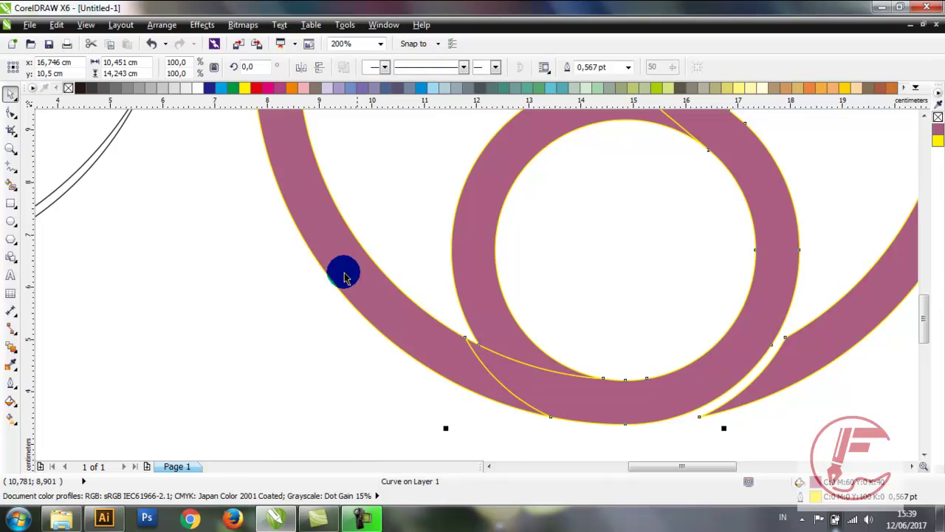
pyautogui.click(310, 309)
pyautogui.scroll(-1, 591, 380)
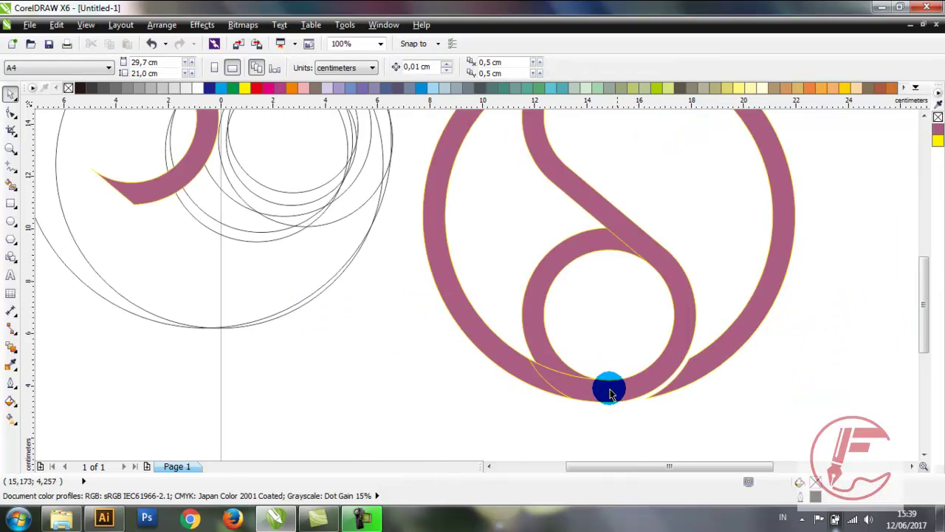
# Step: Weld the outer ring's left arc to the main logo shape and deselect everything
pyautogui.click(513, 370)
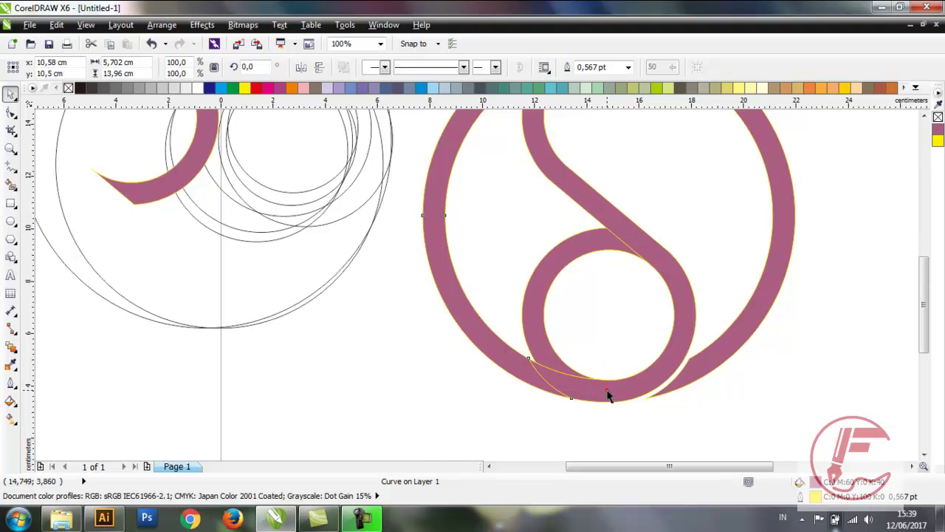
pyautogui.keyDown('shift'); pyautogui.click(607, 390); pyautogui.keyUp('shift')
pyautogui.click(431, 67)
pyautogui.scroll(-1, 576, 308)
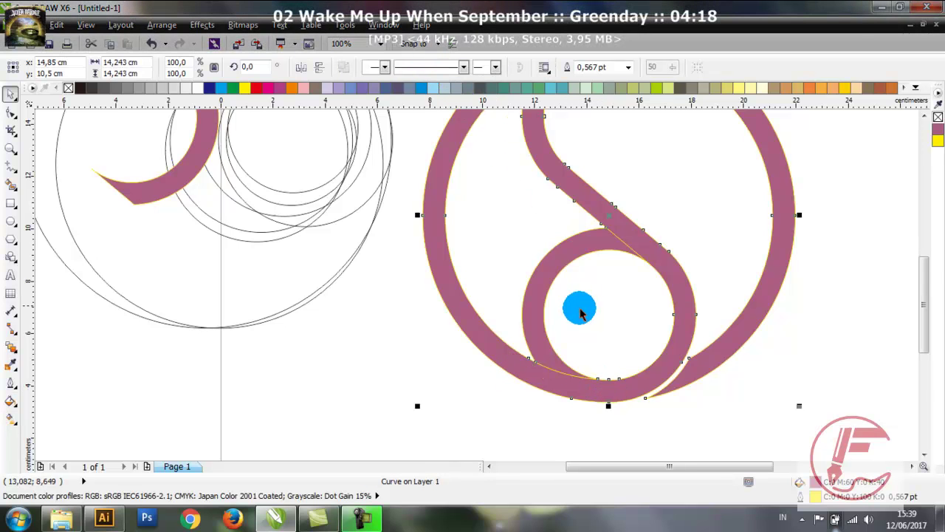
pyautogui.scroll(1, 618, 245)
pyautogui.scroll(-1, 624, 262)
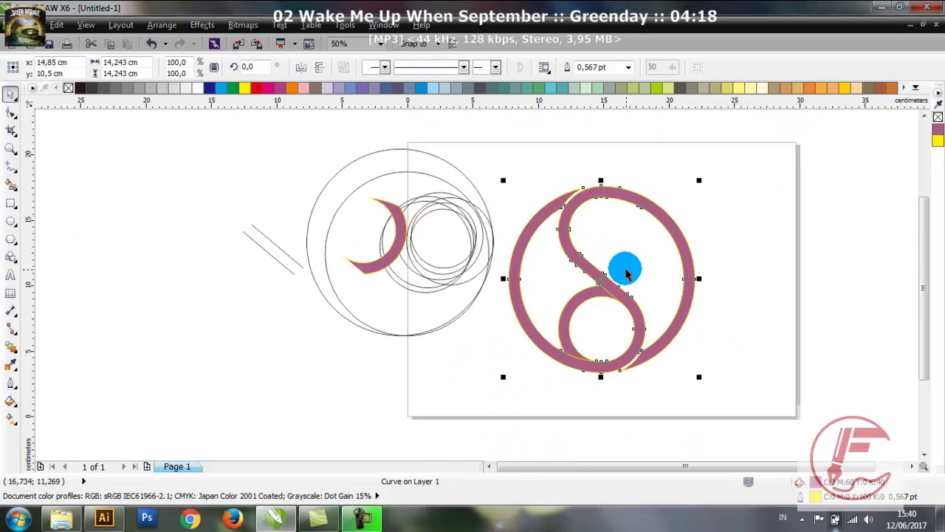
pyautogui.click(754, 325)
pyautogui.click(535, 137)
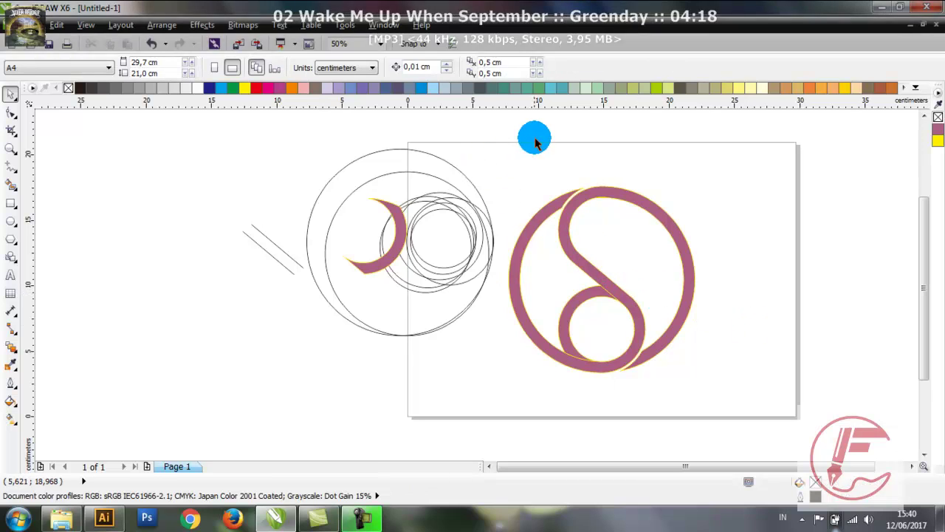
# Step: Delete all removed construction circles, diagonal lines and the spare arc beside the logo, and fit the logo in view
pyautogui.moveTo(207, 334); pyautogui.dragTo(194, 369)
pyautogui.rightClick(381, 265)
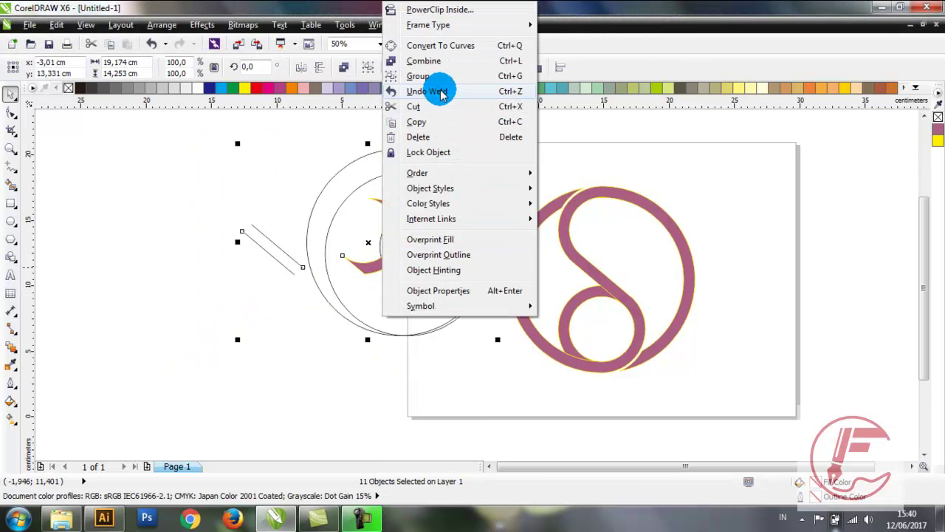
pyautogui.click(432, 136)
pyautogui.click(455, 166)
pyautogui.press('F4')
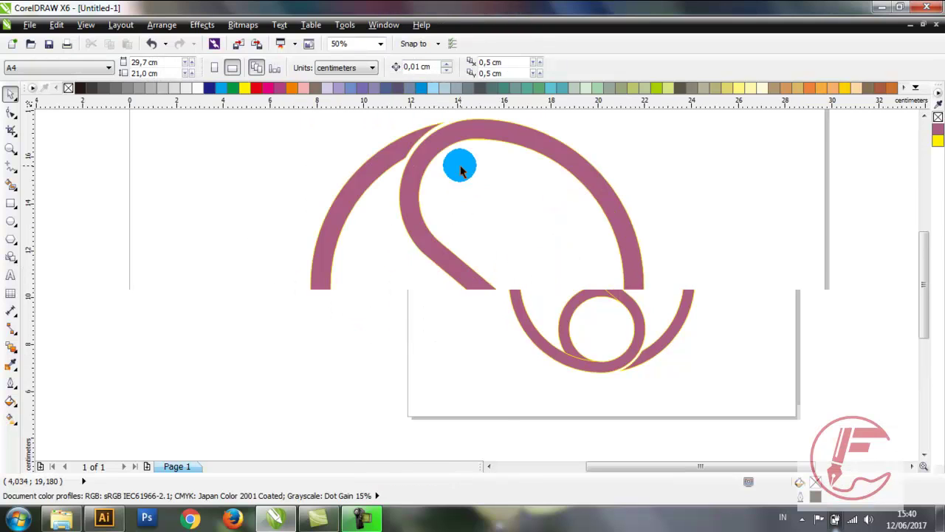
# Step: Remove the yellow outline from all the logo shapes
pyautogui.click(310, 212)
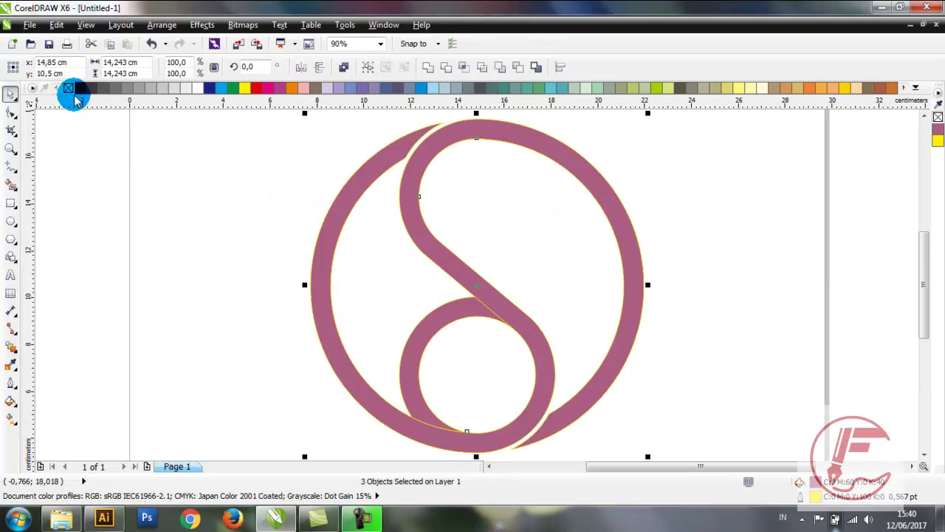
pyautogui.rightClick(68, 88)
pyautogui.click(131, 193)
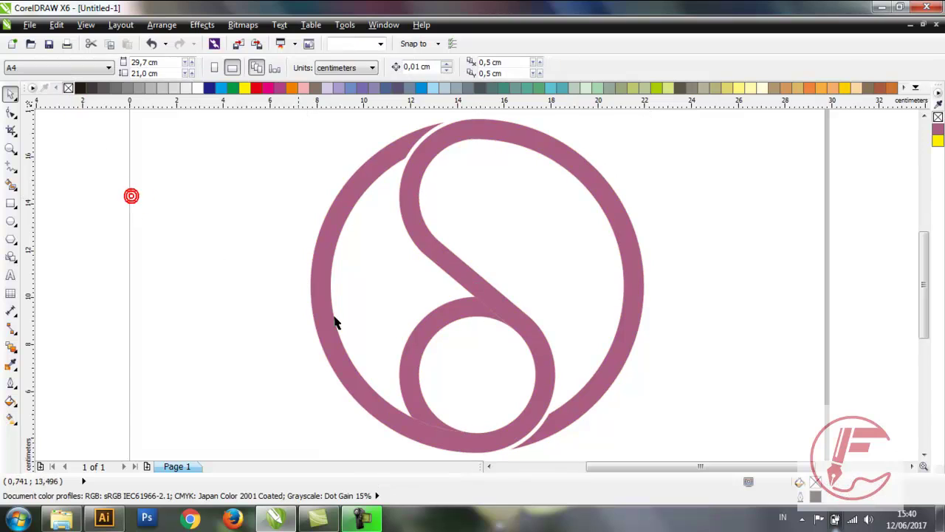
pyautogui.click(439, 262)
pyautogui.moveTo(432, 243); pyautogui.dragTo(574, 248)
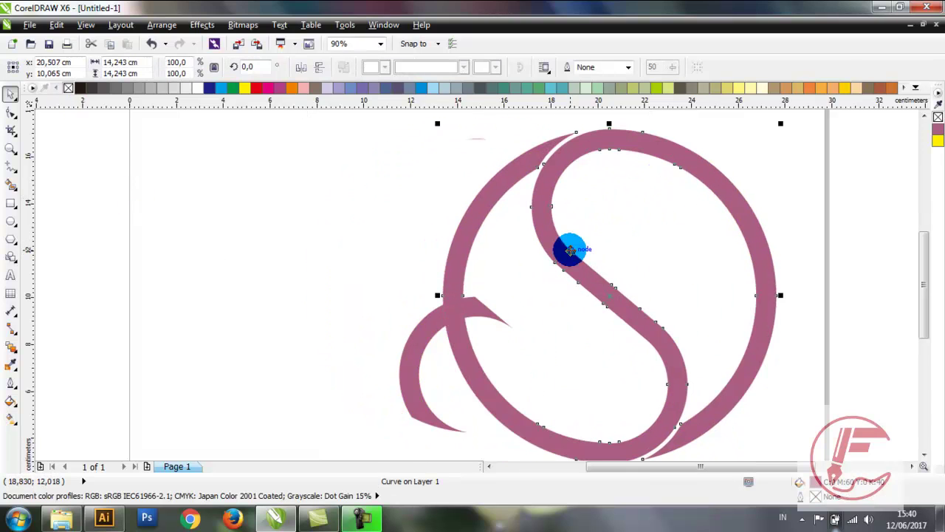
pyautogui.hotkey('ctrl', 'z')
pyautogui.moveTo(439, 317); pyautogui.dragTo(402, 277)
pyautogui.hotkey('ctrl', 'z')
pyautogui.click(238, 257)
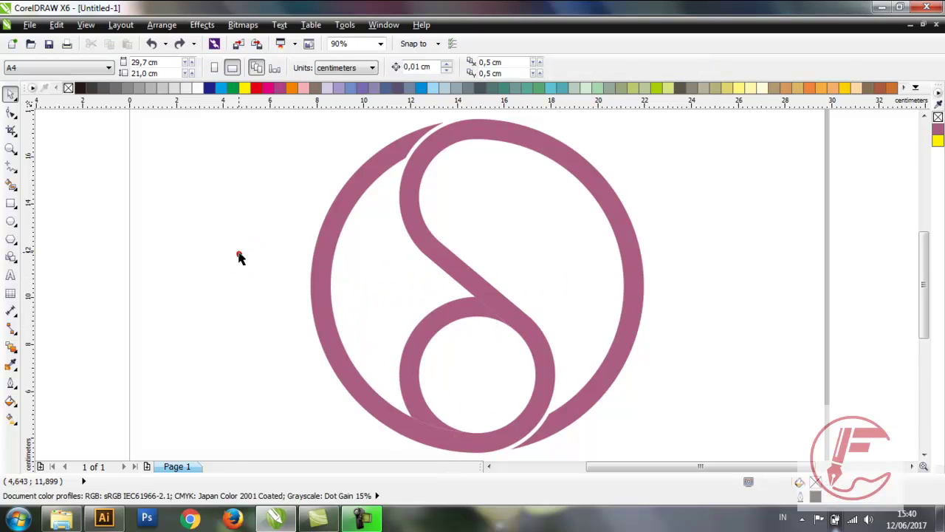
# Step: Apply a radial fountain fill to the main logo shape with the outer ring and diagonal band
pyautogui.click(418, 217)
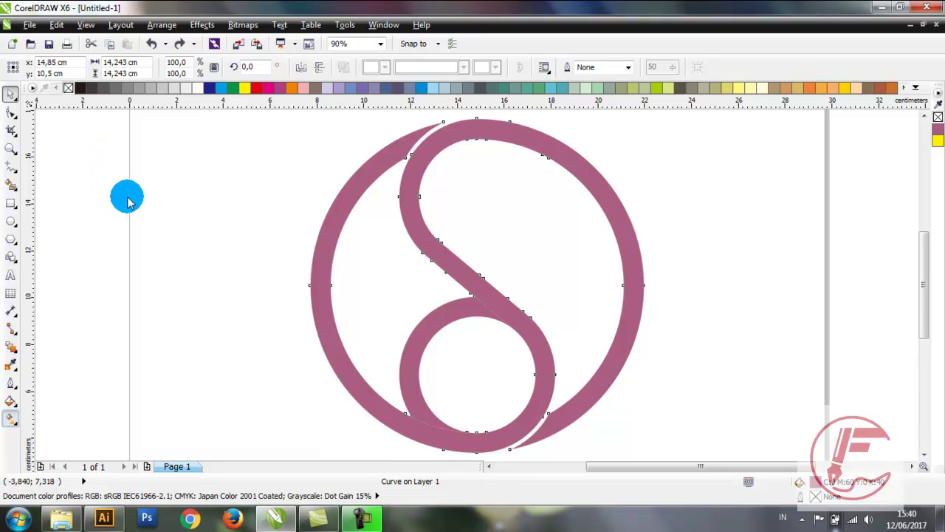
pyautogui.press('g')
pyautogui.click(110, 69)
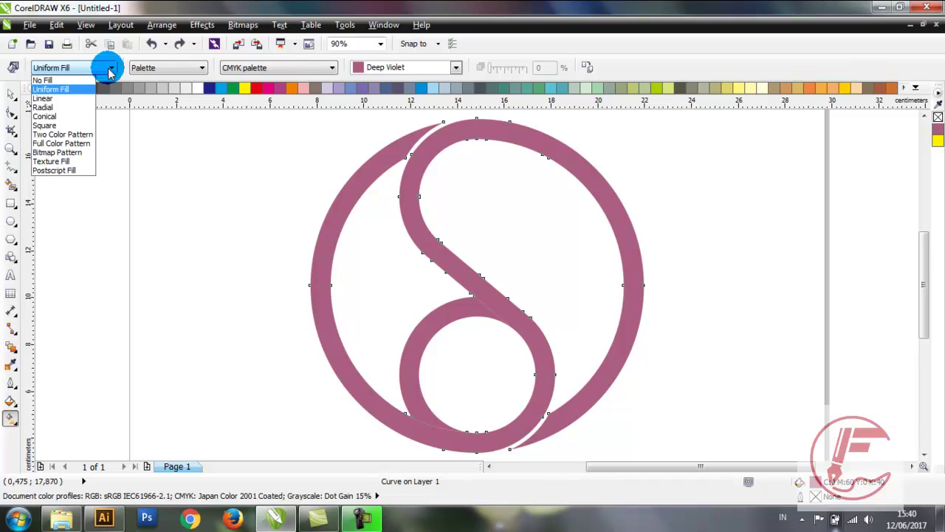
pyautogui.click(74, 105)
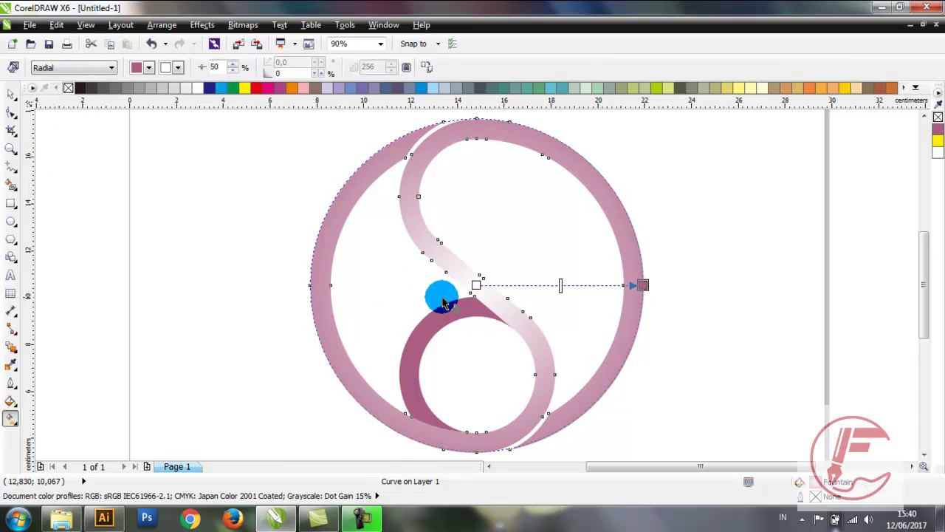
# Step: Color the radial fill golden yellow at its centre and red at its outer end, and set its midpoint to 25%
pyautogui.moveTo(441, 295); pyautogui.dragTo(482, 286)
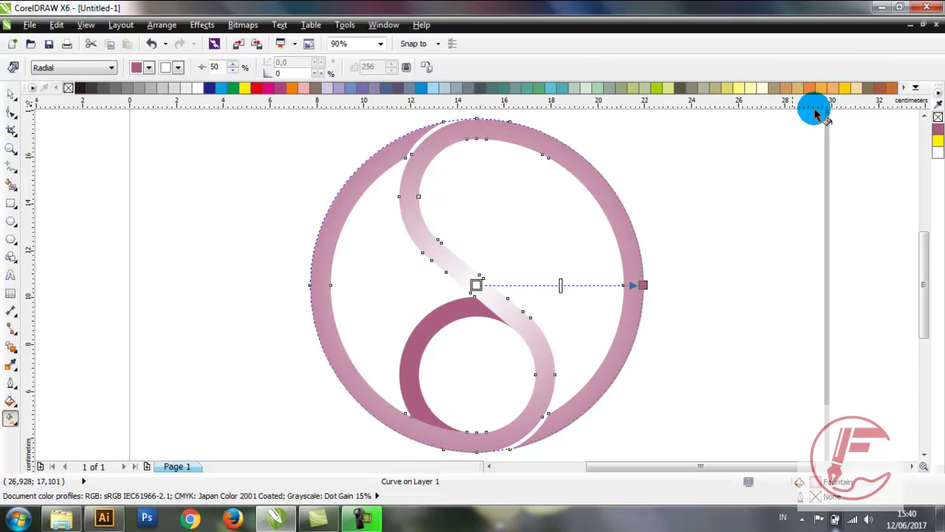
pyautogui.click(849, 90)
pyautogui.click(644, 285)
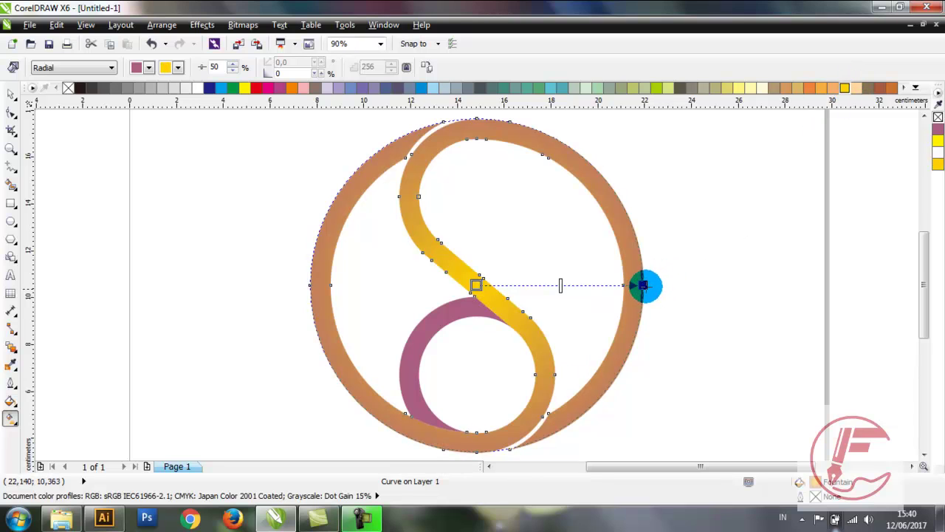
pyautogui.click(258, 89)
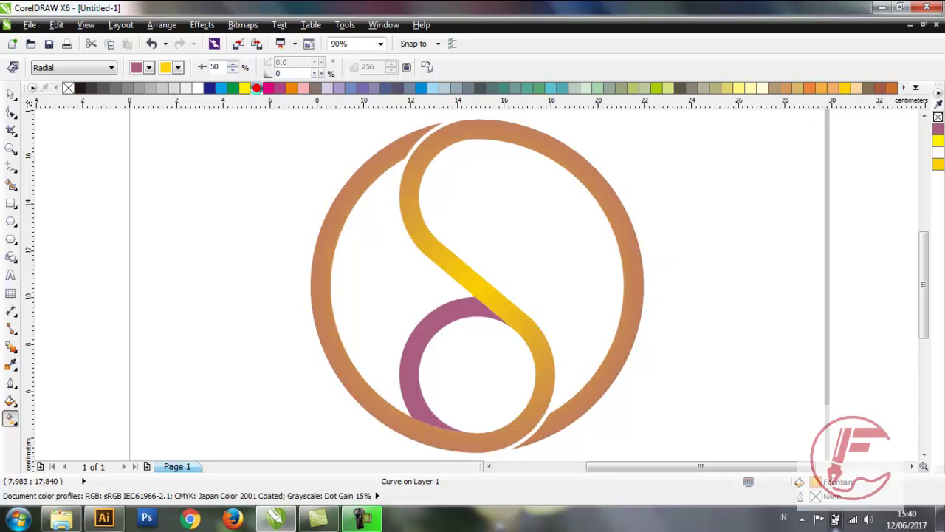
pyautogui.moveTo(258, 89); pyautogui.dragTo(481, 285)
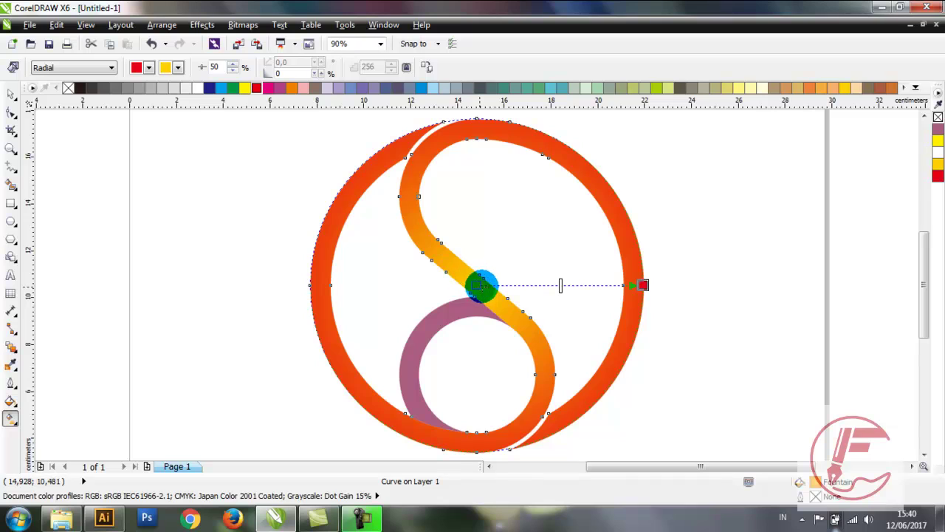
pyautogui.click(561, 286)
pyautogui.moveTo(568, 285); pyautogui.dragTo(602, 284)
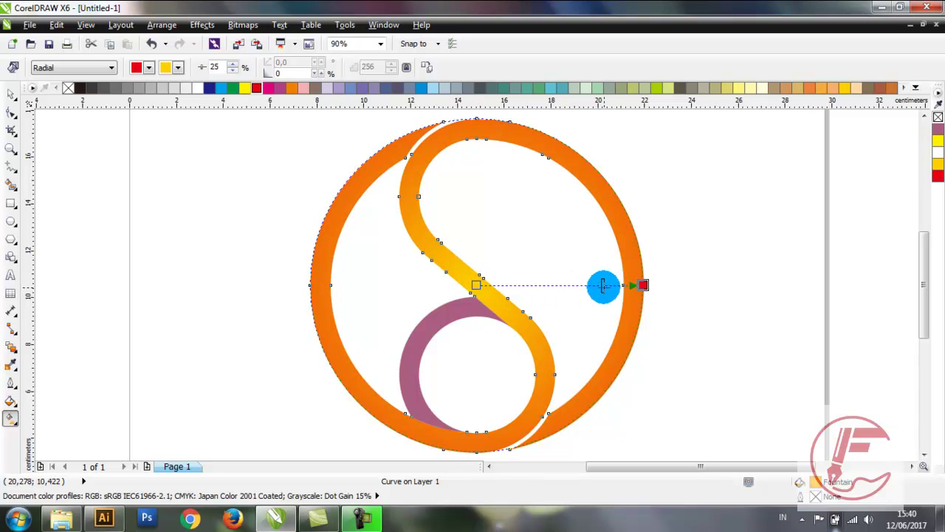
# Step: Try orange for the radial fill's centre, replace it with yellow, and return to selecting objects
pyautogui.click(486, 293)
pyautogui.moveTo(293, 89); pyautogui.dragTo(634, 290)
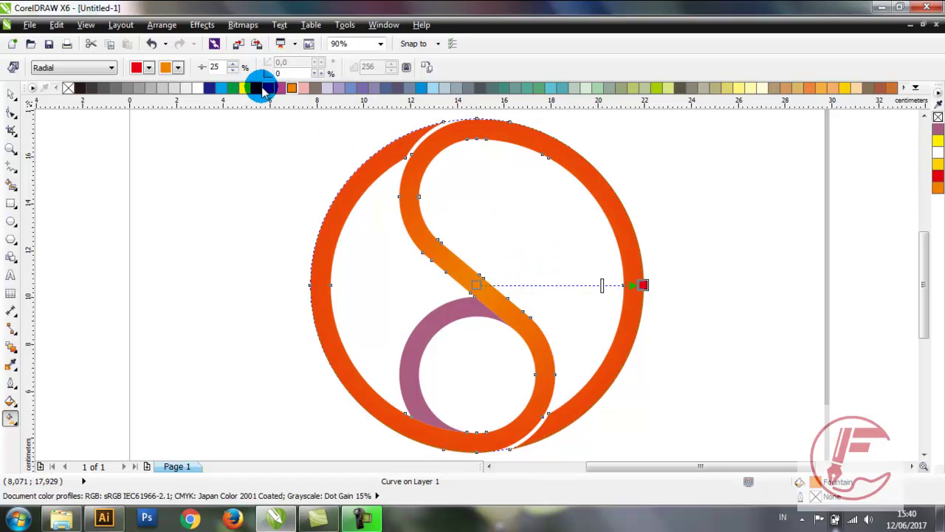
pyautogui.moveTo(289, 90); pyautogui.dragTo(473, 283)
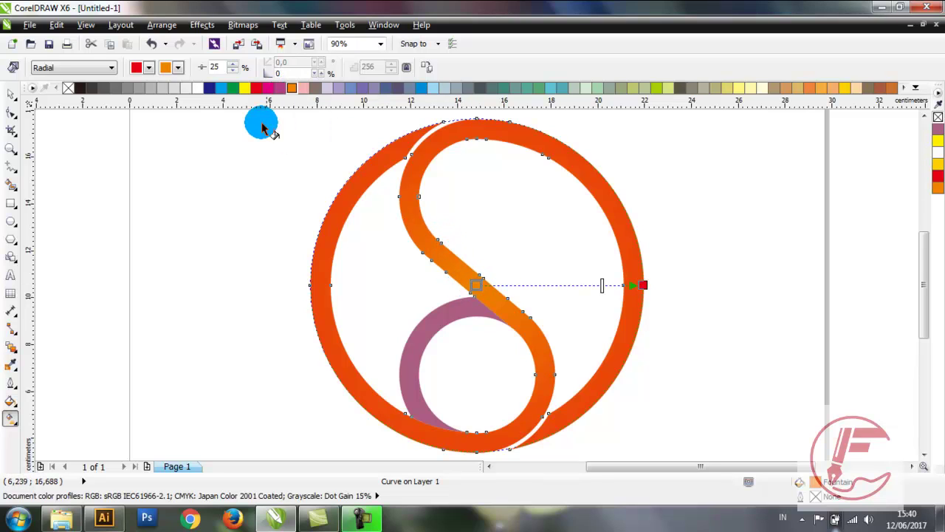
pyautogui.click(245, 88)
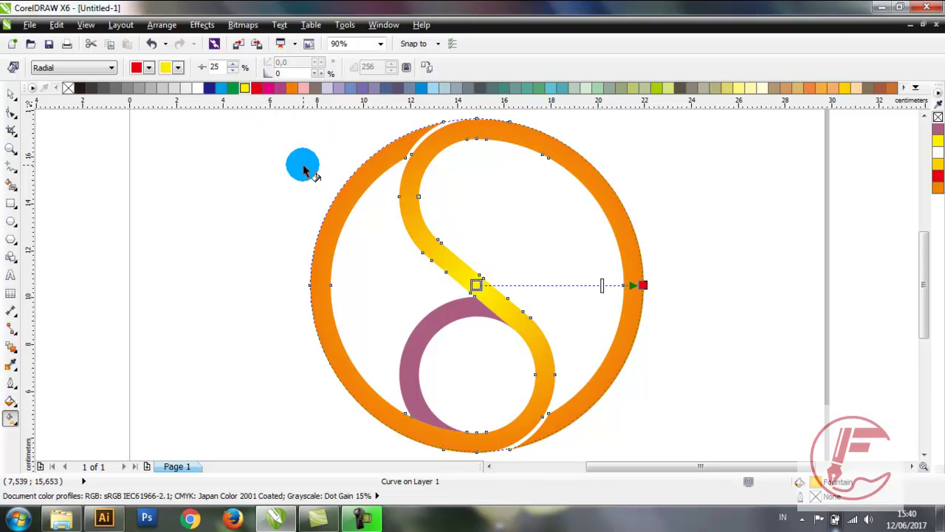
pyautogui.click(11, 94)
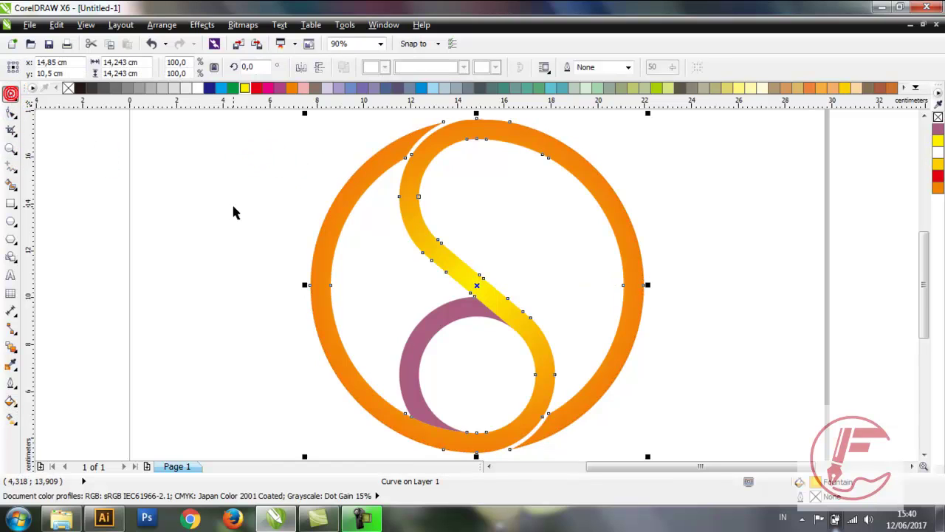
pyautogui.click(232, 206)
# Step: Change the outer color of the main shape's radial fill to a darker shade of red and deselect the shape
pyautogui.click(467, 275)
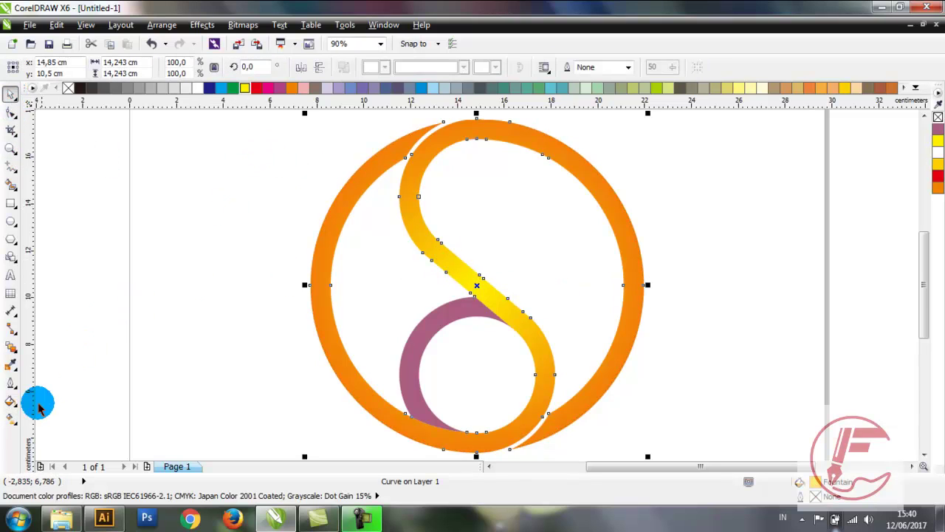
pyautogui.click(10, 419)
pyautogui.click(639, 285)
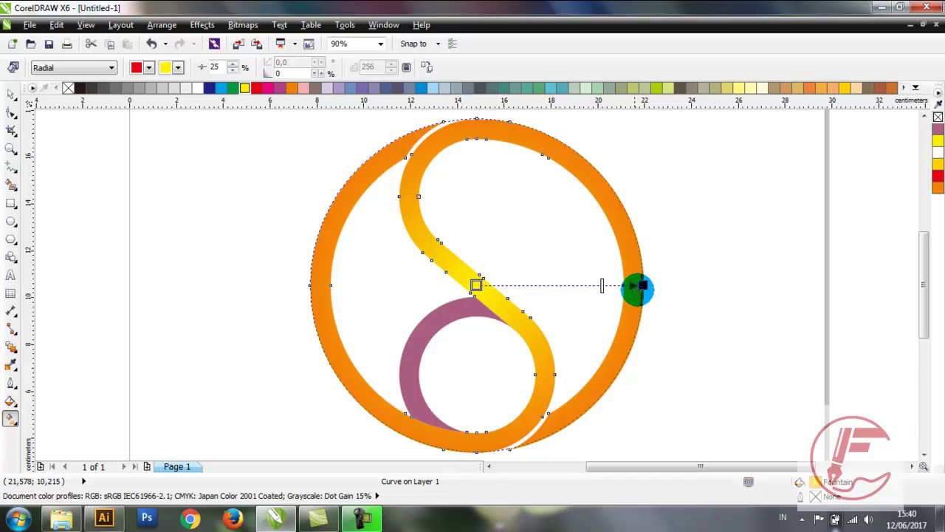
pyautogui.click(270, 93)
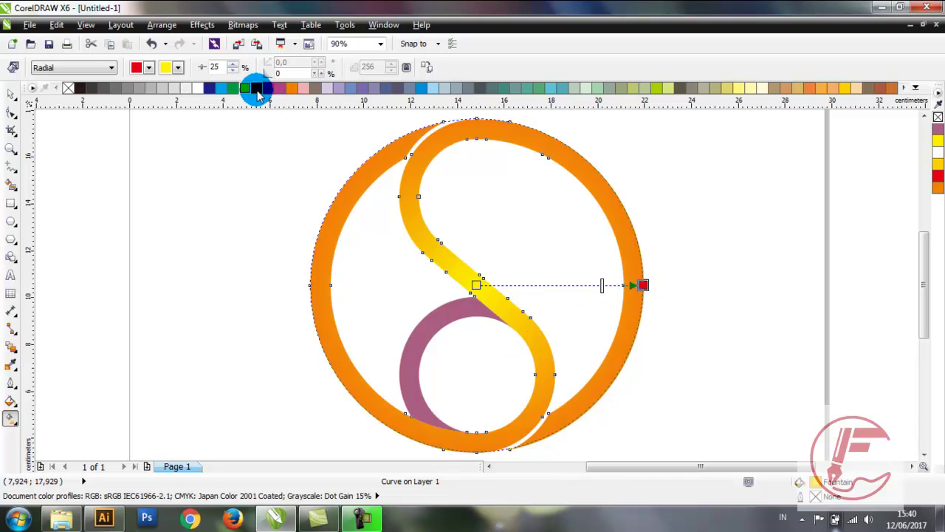
pyautogui.moveTo(259, 92); pyautogui.dragTo(310, 122)
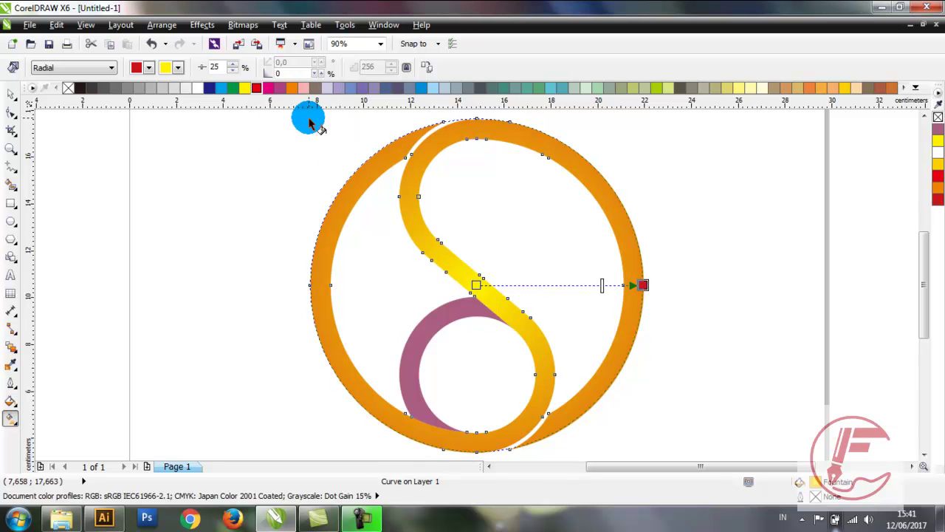
pyautogui.click(9, 91)
pyautogui.click(155, 186)
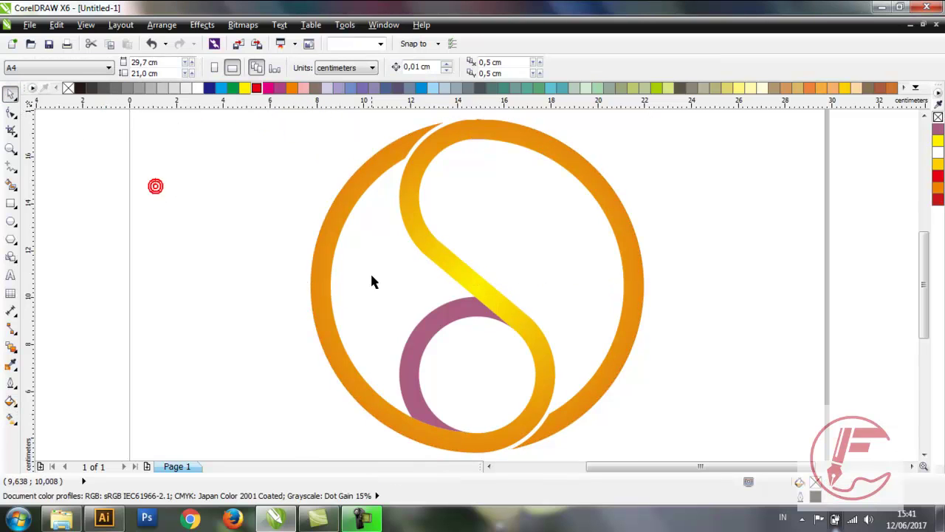
# Step: Apply a linear fountain fill to the violet arc of the small ring, running from the diagonal band to its lower-left end
pyautogui.click(426, 323)
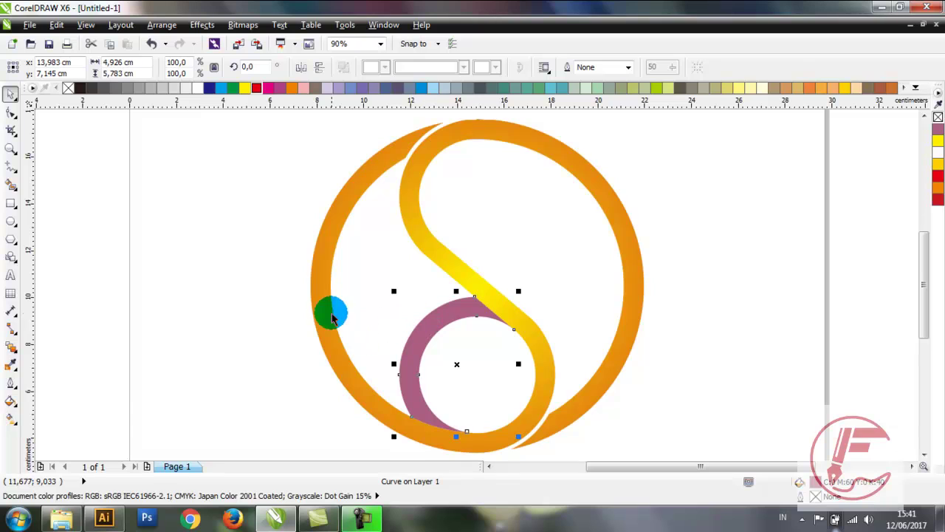
pyautogui.click(11, 419)
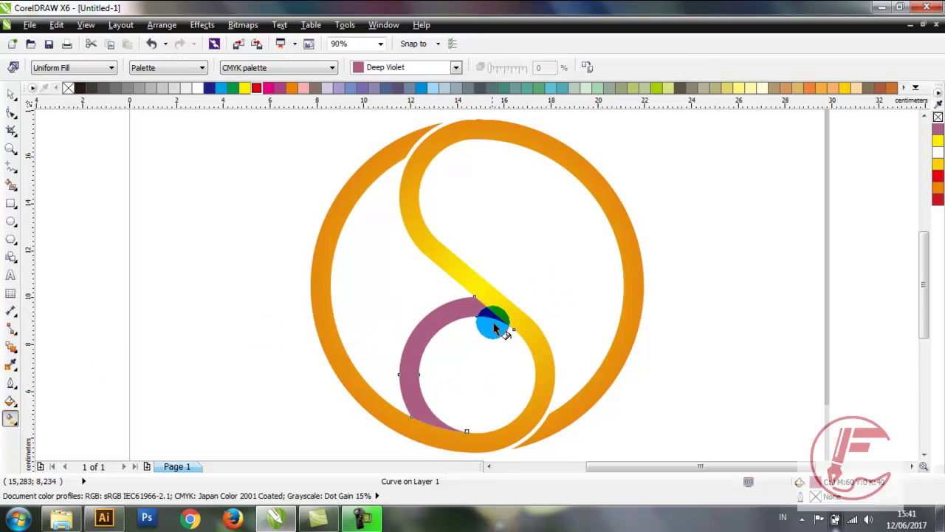
pyautogui.moveTo(494, 289); pyautogui.dragTo(406, 432)
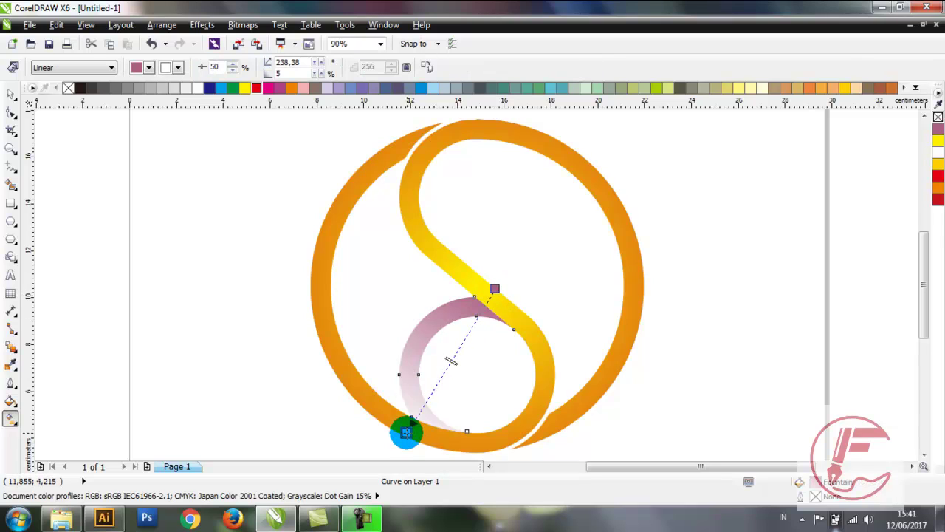
# Step: Color the arc's linear fill yellow at its lower end and dark red at its upper end, and deselect the arc
pyautogui.click(244, 88)
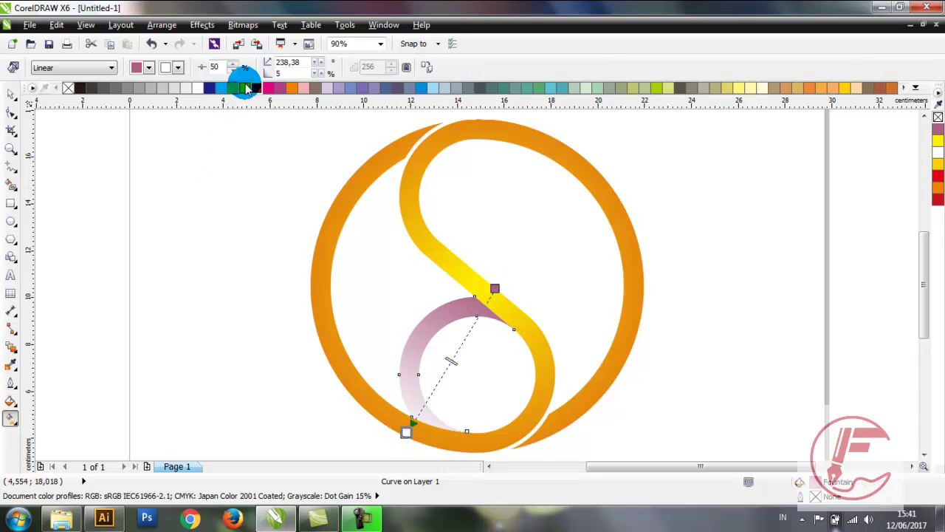
pyautogui.click(495, 288)
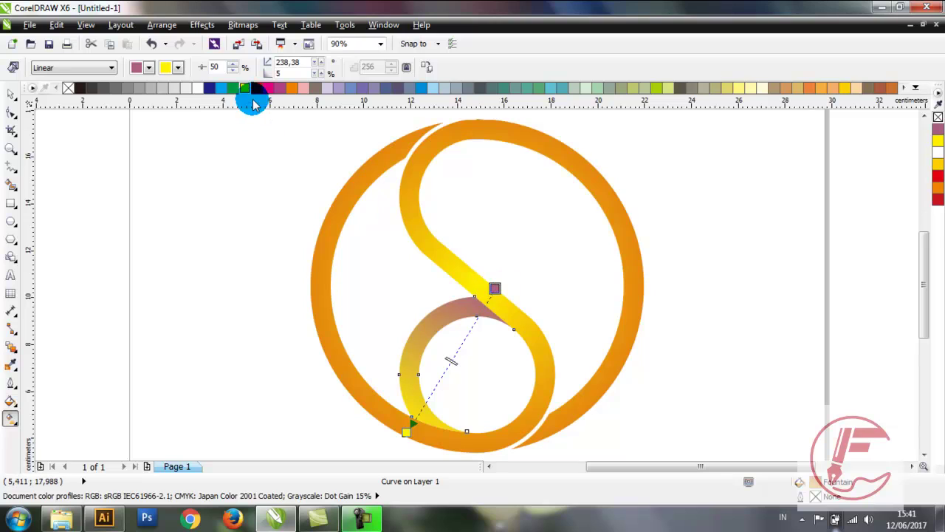
pyautogui.moveTo(254, 89); pyautogui.dragTo(306, 121)
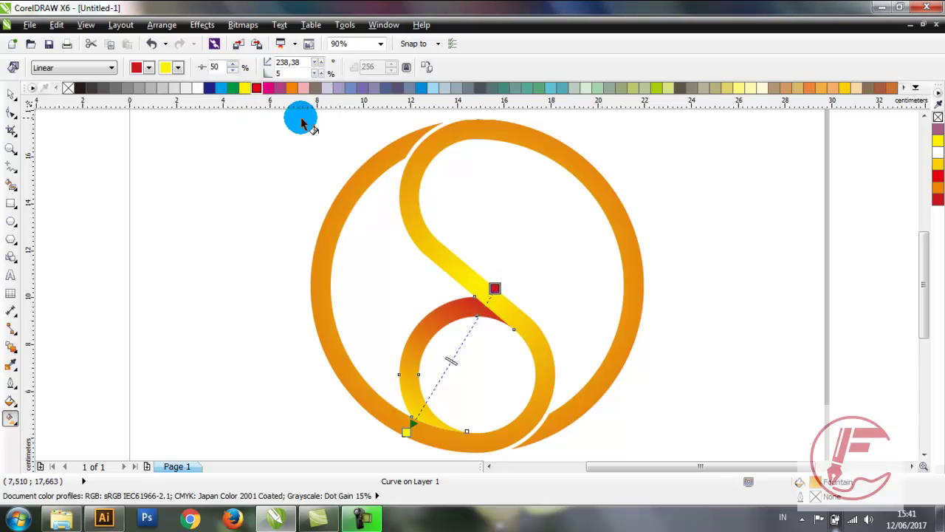
pyautogui.click(11, 94)
pyautogui.click(191, 195)
# Step: Group all the logo shapes and deselect the group
pyautogui.scroll(-3, 495, 285)
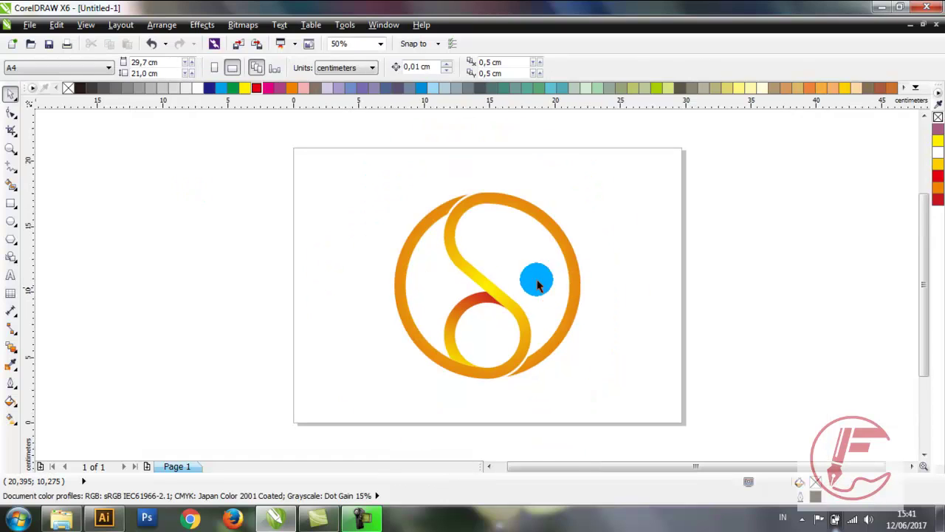
pyautogui.moveTo(349, 184); pyautogui.dragTo(620, 365)
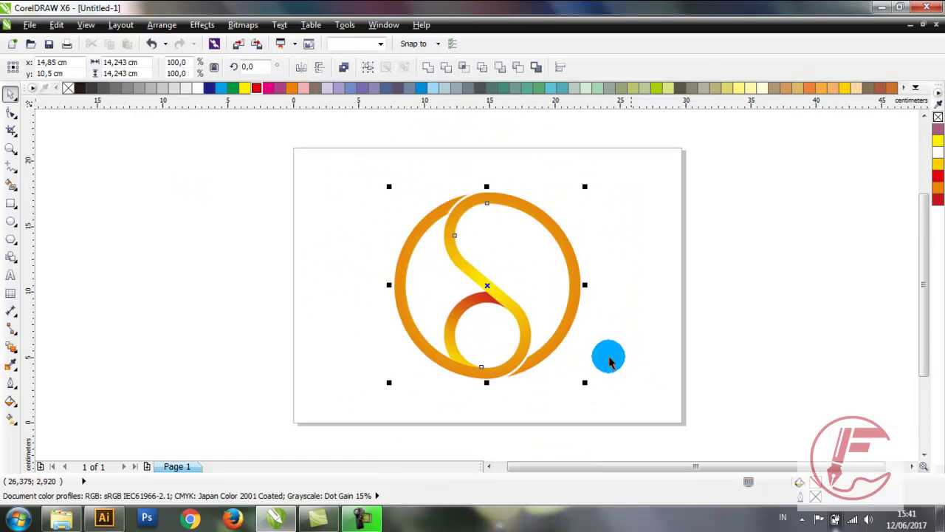
pyautogui.click(367, 65)
pyautogui.click(340, 174)
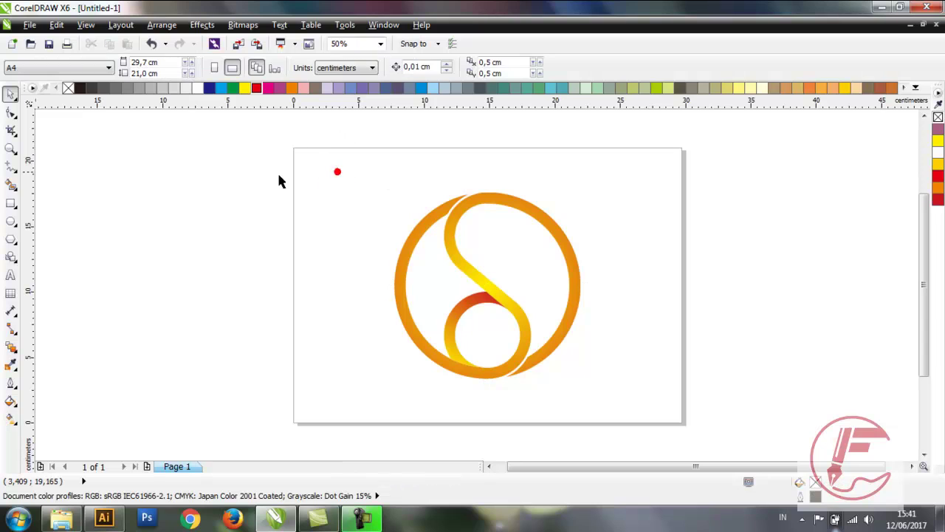
# Step: Add a page-sized rectangle behind the logo, fill it with black (C100 M100 Y100 K100), and deselect it
pyautogui.click(11, 206)
pyautogui.doubleClick(10, 206)
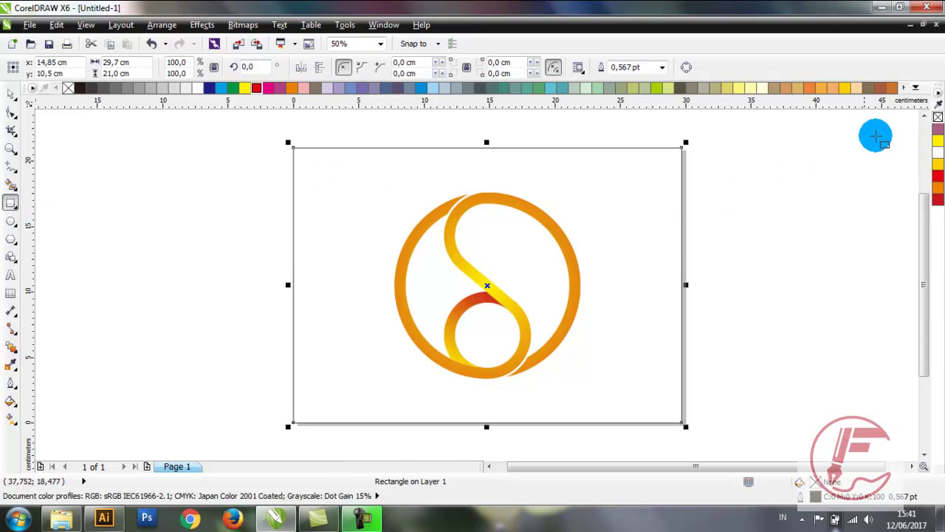
pyautogui.click(915, 87)
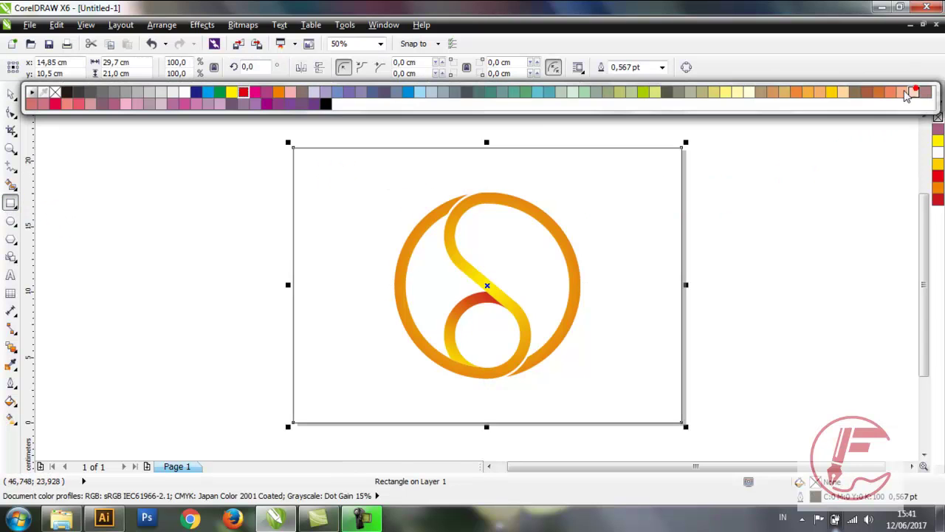
pyautogui.click(325, 106)
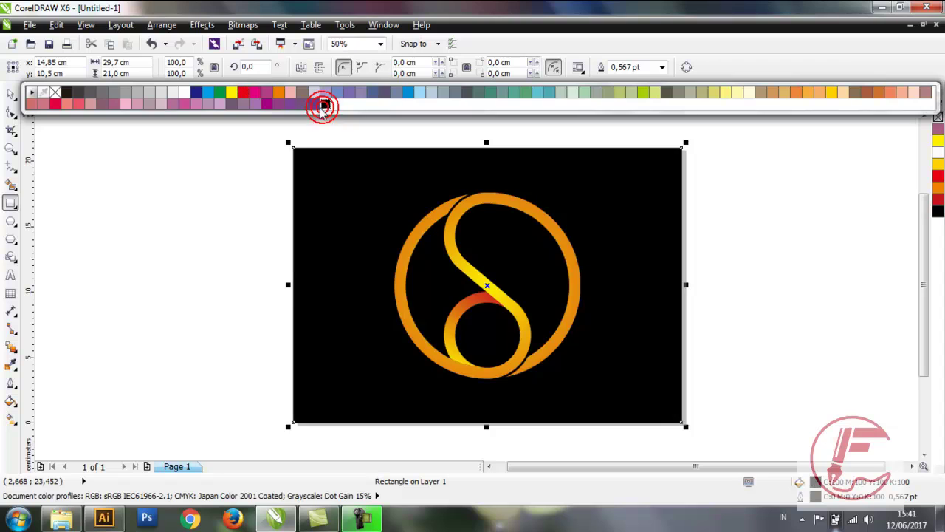
pyautogui.click(11, 94)
pyautogui.click(167, 202)
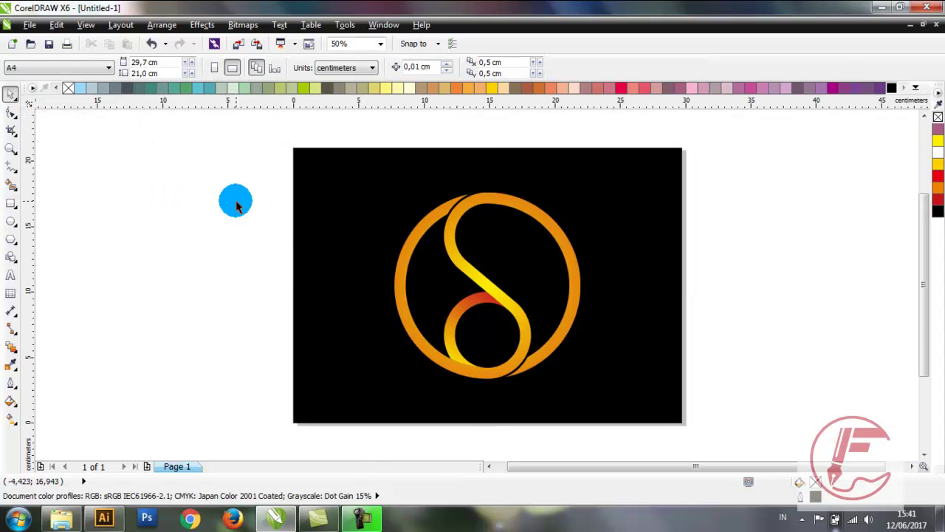
# Step: Scale the logo group down about its centre to about 73% and deselect it
pyautogui.scroll(1, 418, 290)
pyautogui.click(455, 269)
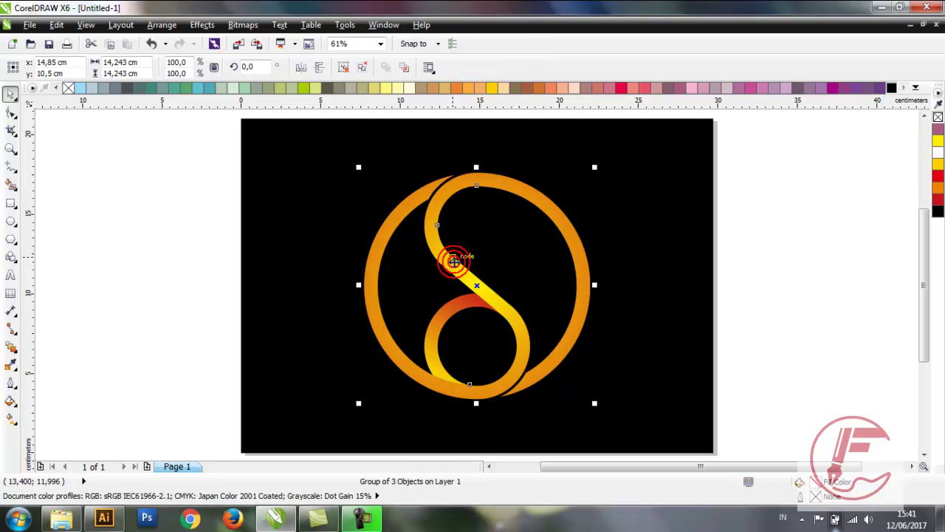
pyautogui.moveTo(359, 168); pyautogui.dragTo(382, 200)
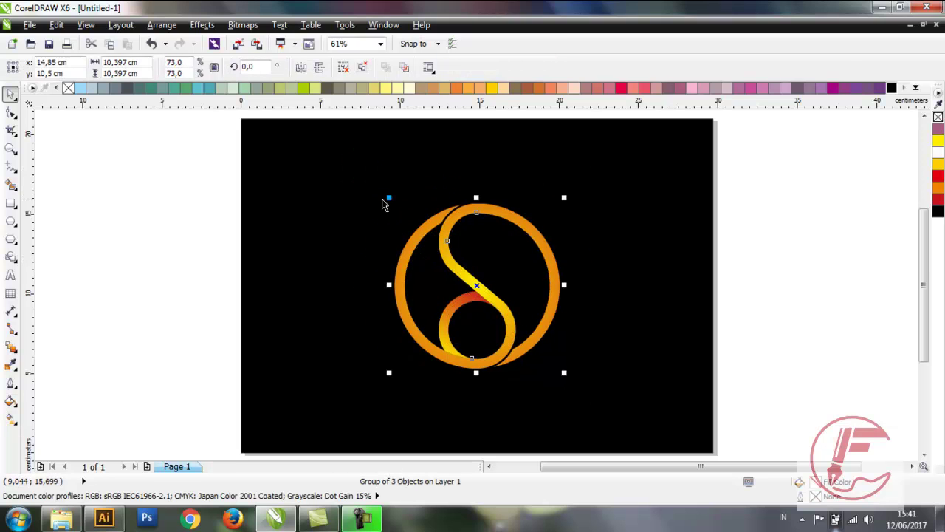
pyautogui.click(215, 202)
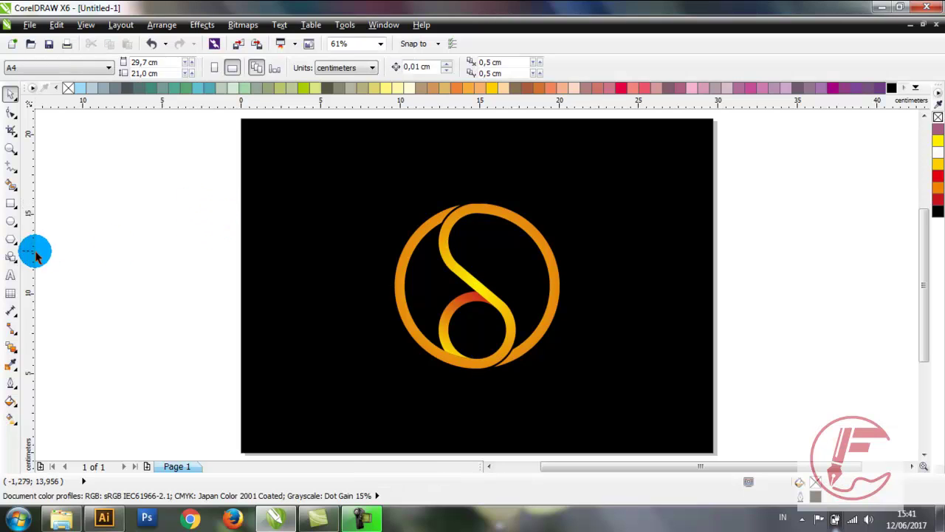
# Step: Add the artistic text "Design Studio" on the black background below the logo
pyautogui.click(363, 405)
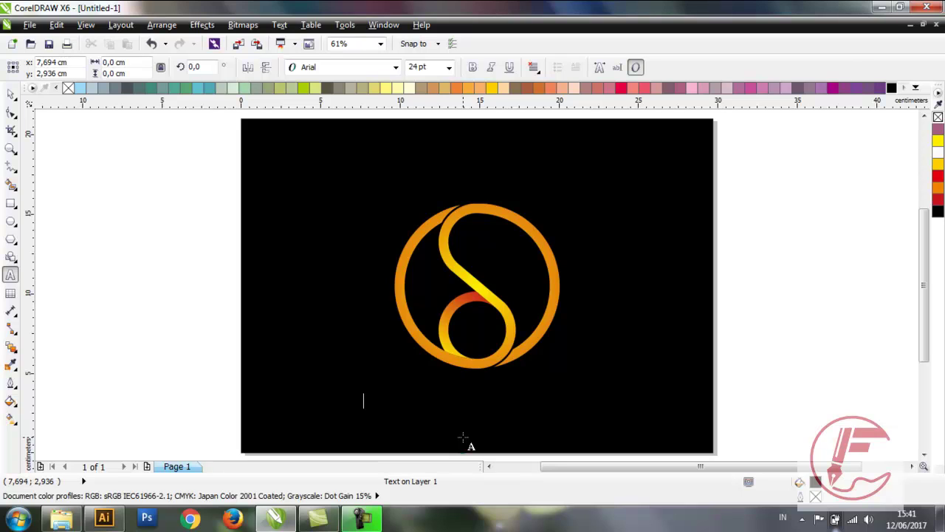
pyautogui.write('Design Studio')
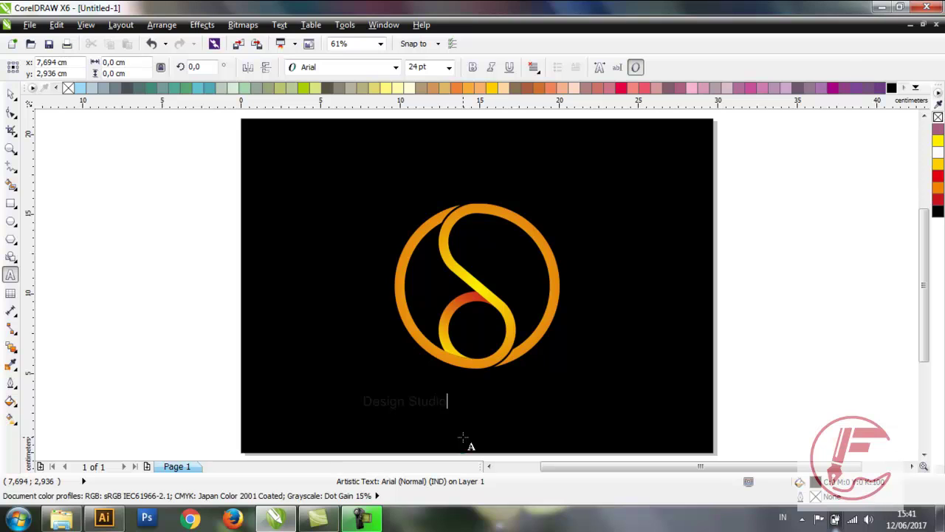
# Step: Set the "Design Studio" text in the DF667 Plastic Jesus font and fill it with yellow (C0 M20 Y100 K0)
pyautogui.press('Escape')
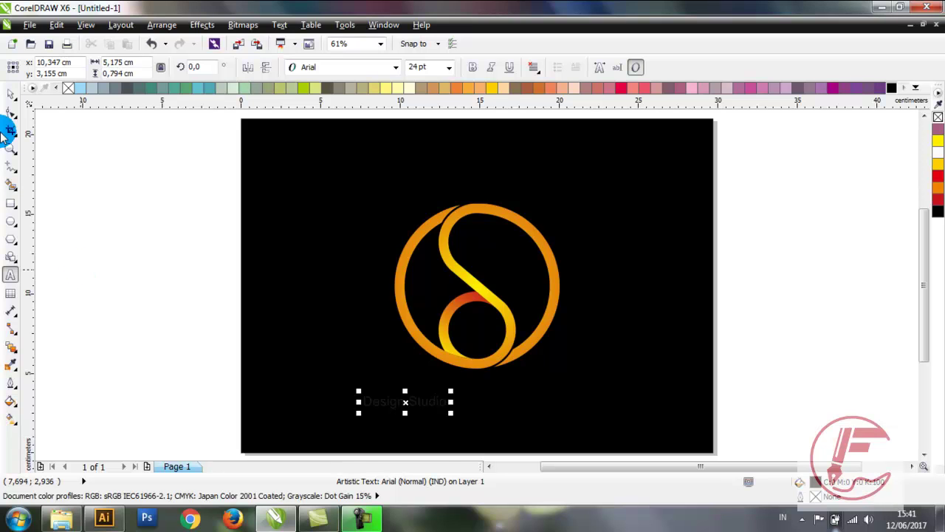
pyautogui.click(395, 67)
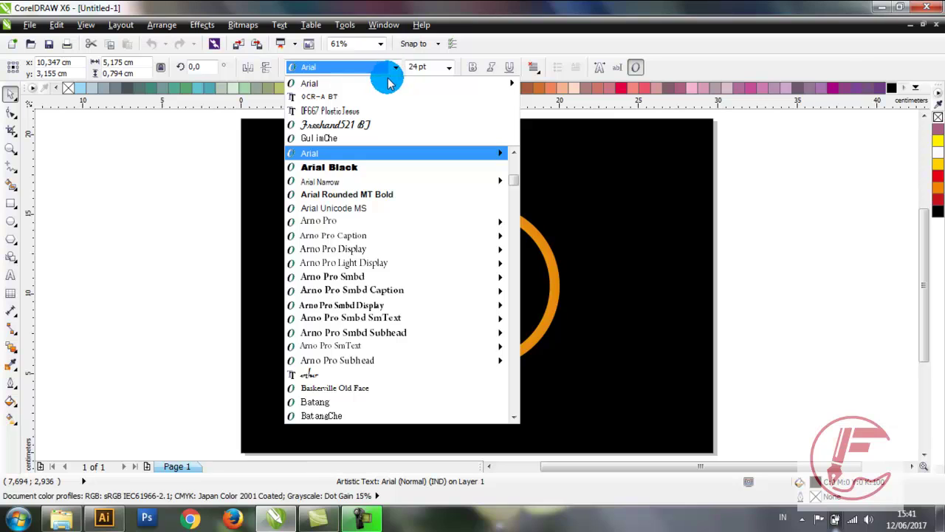
pyautogui.click(365, 112)
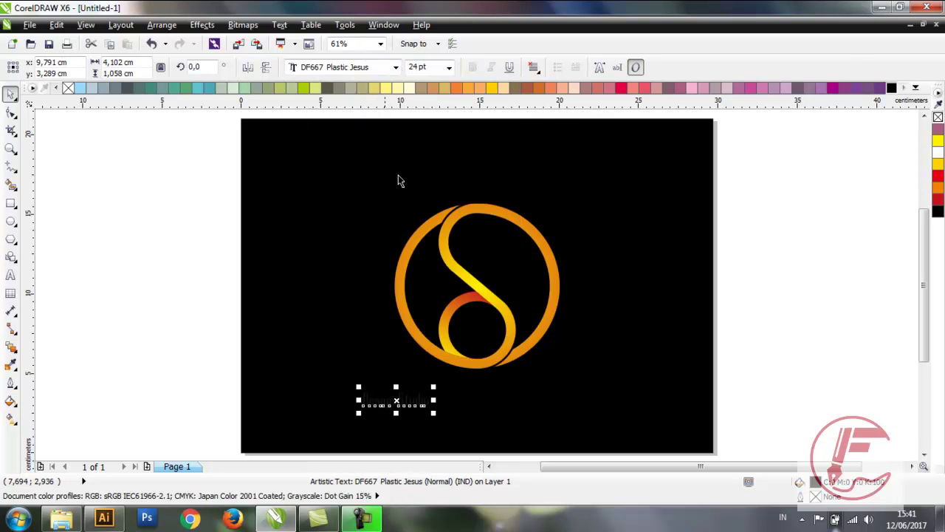
pyautogui.click(490, 88)
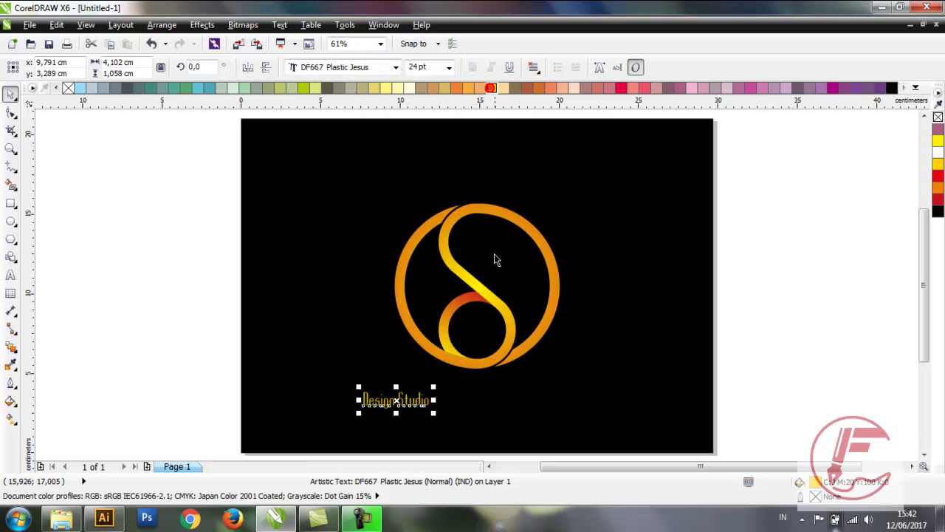
# Step: Enlarge the text to about 73 pt, centre it horizontally on the black background, and place it just below the logo
pyautogui.moveTo(435, 386); pyautogui.dragTo(566, 352)
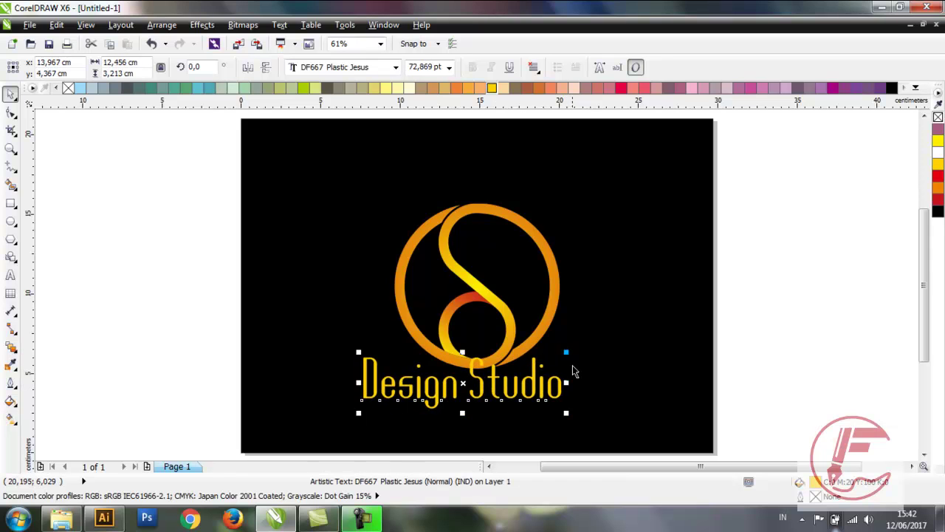
pyautogui.keyDown('shift'); pyautogui.click(605, 383); pyautogui.keyUp('shift')
pyautogui.press('e')
pyautogui.click(798, 328)
pyautogui.scroll(2, 486, 423)
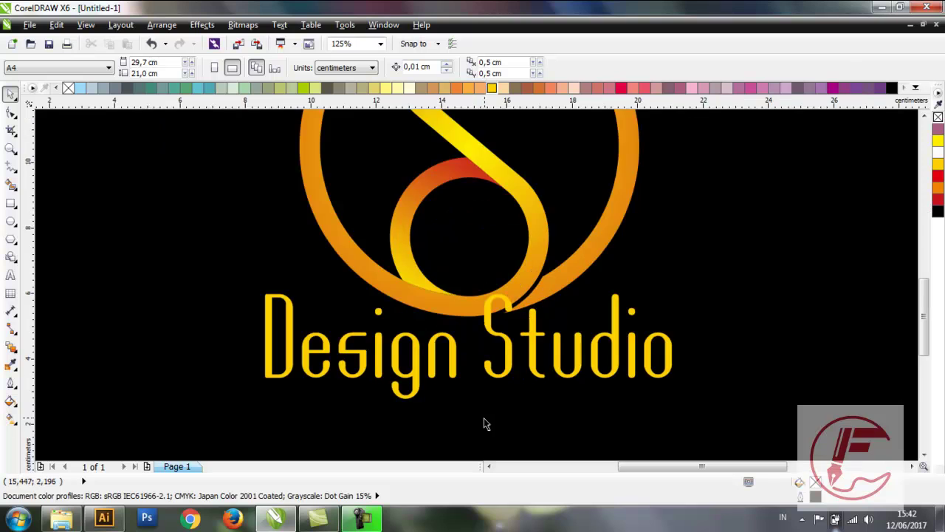
pyautogui.click(458, 377)
pyautogui.moveTo(454, 353); pyautogui.dragTo(452, 388)
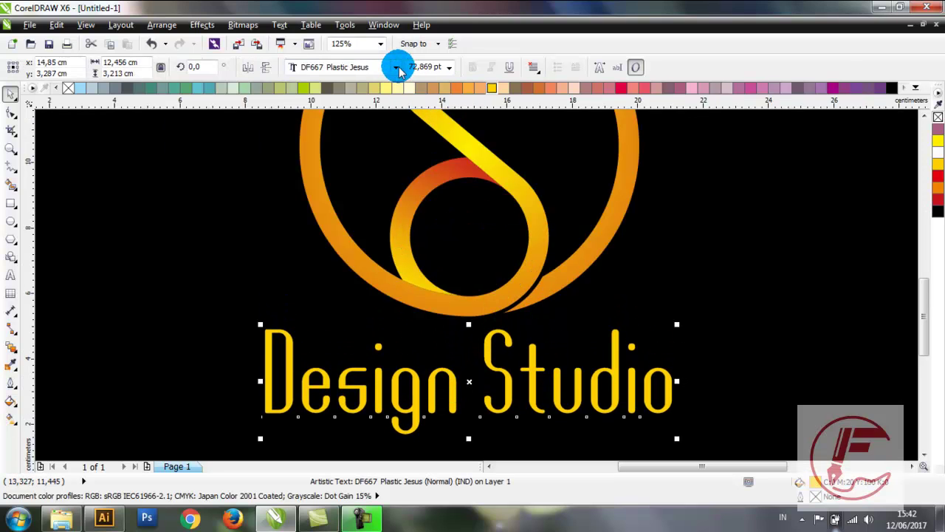
# Step: Set the text size to 48 pt and centre the text horizontally under the logo
pyautogui.click(449, 67)
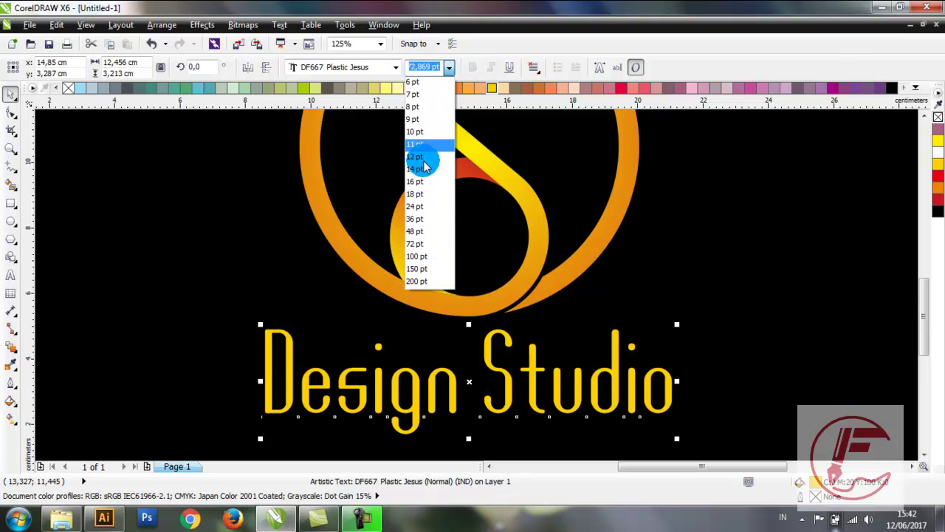
pyautogui.click(417, 245)
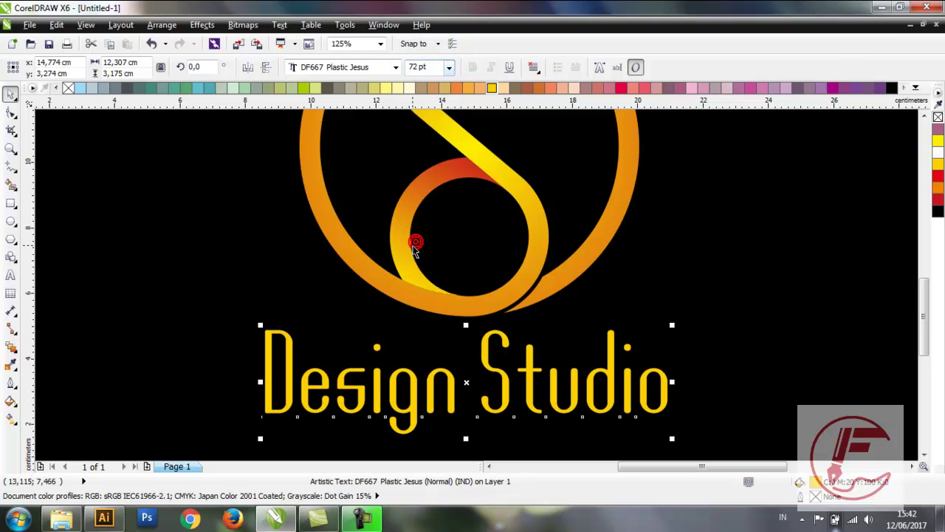
pyautogui.click(449, 68)
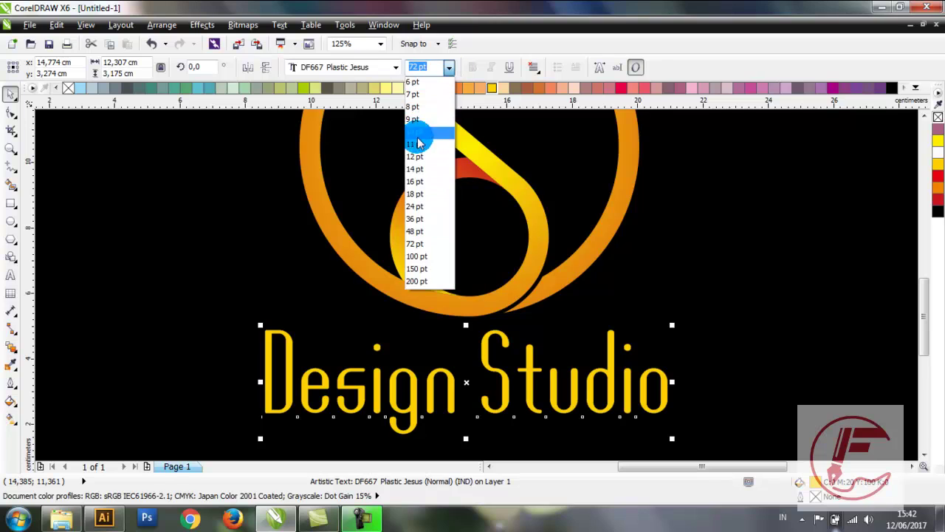
pyautogui.click(421, 229)
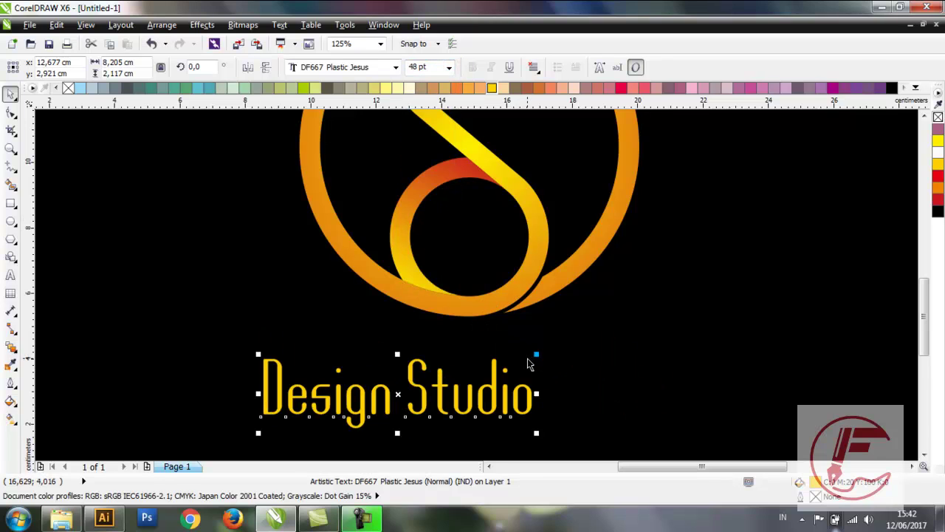
pyautogui.keyDown('shift'); pyautogui.click(479, 309); pyautogui.keyUp('shift')
pyautogui.press('c')
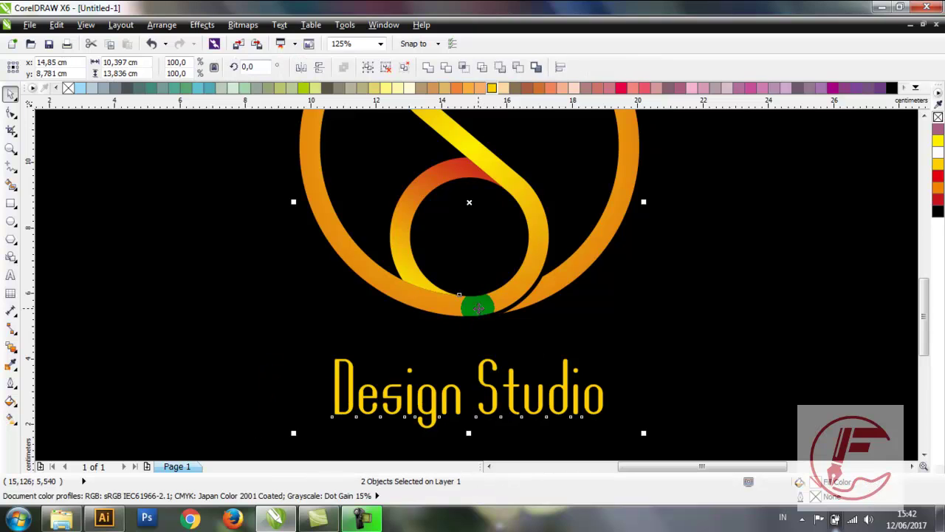
# Step: Move the "Design Studio" text straight up by about 0.4 cm, closer to the logo
pyautogui.click(573, 345)
pyautogui.click(483, 380)
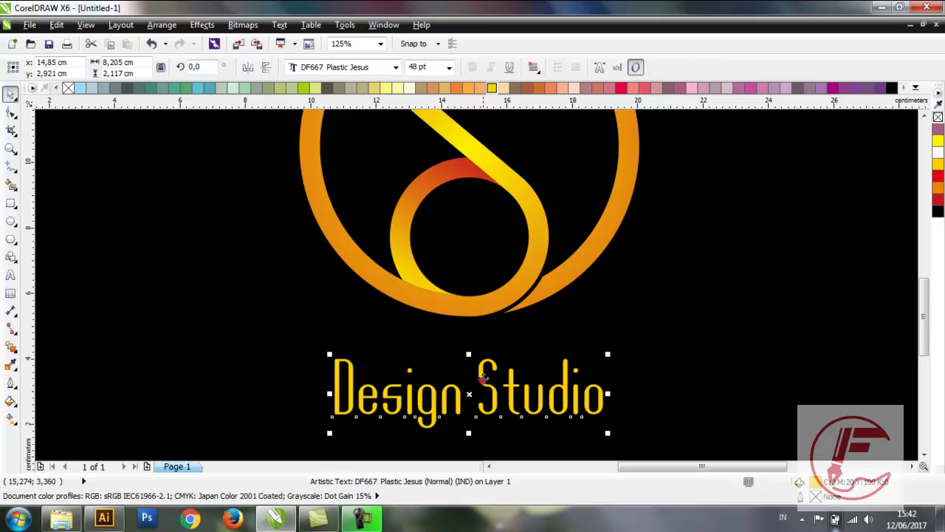
pyautogui.moveTo(483, 376); pyautogui.dragTo(482, 362)
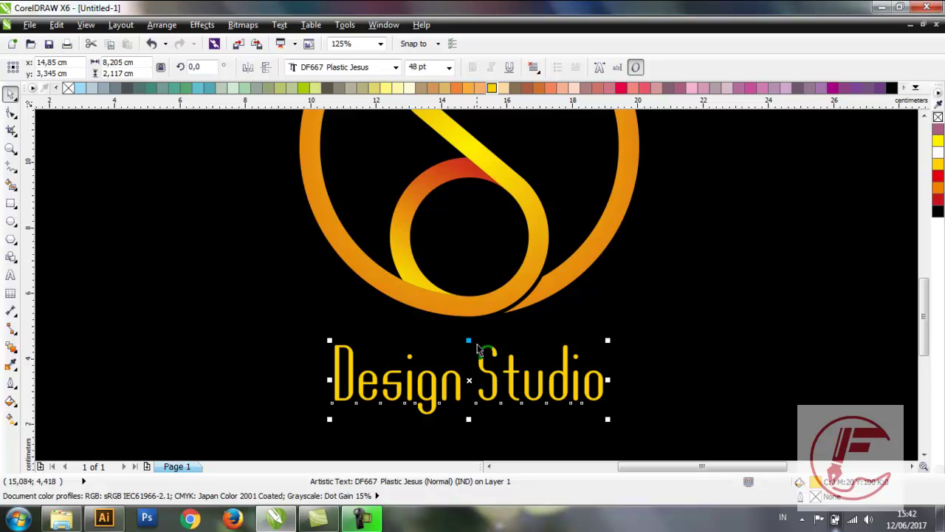
pyautogui.hotkey('shift', 'F4')
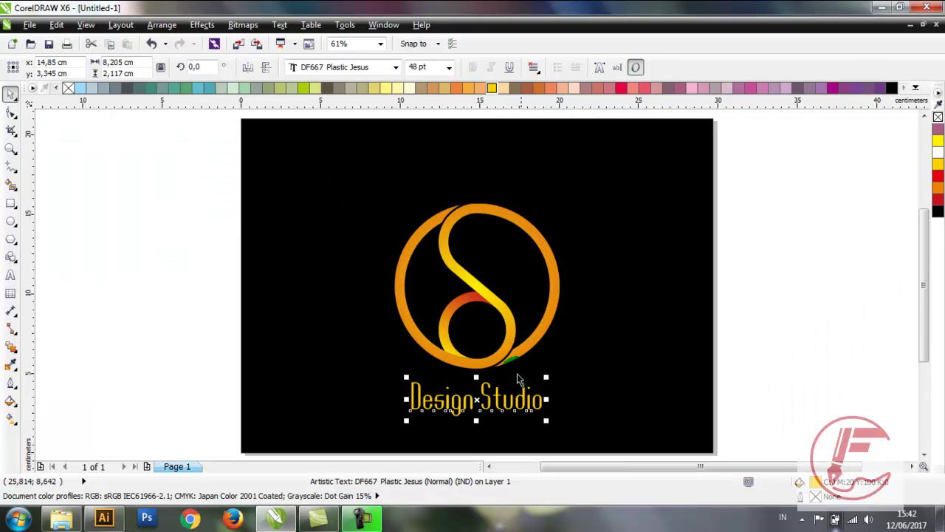
# Step: Reduce only the text's height to about 1.63 cm and move the text up by about 0.9 cm towards the logo
pyautogui.scroll(4, 465, 421)
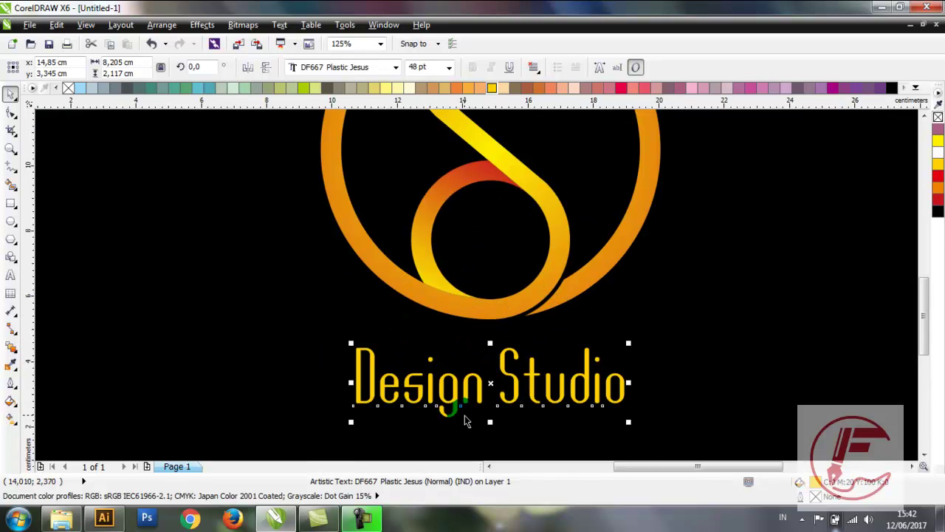
pyautogui.moveTo(516, 277); pyautogui.dragTo(515, 308)
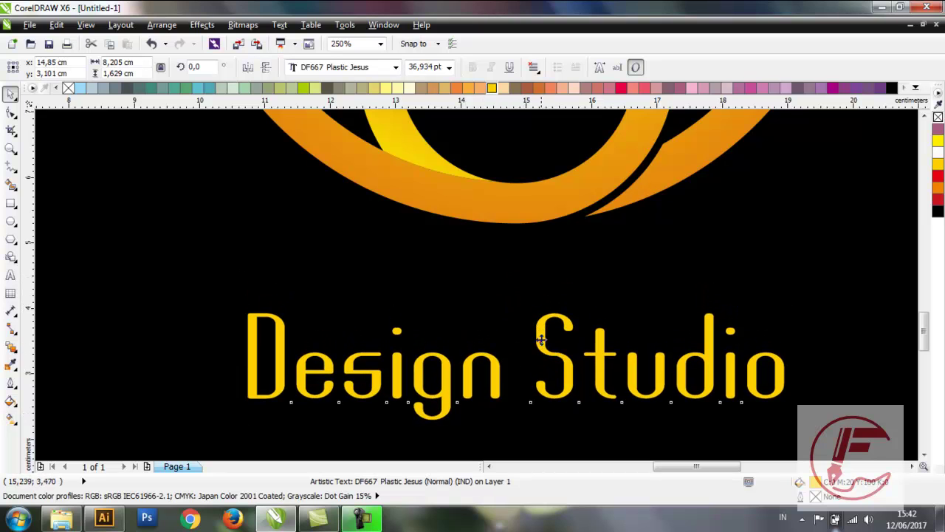
pyautogui.moveTo(541, 339); pyautogui.dragTo(543, 282)
pyautogui.hotkey('shift', 'F4')
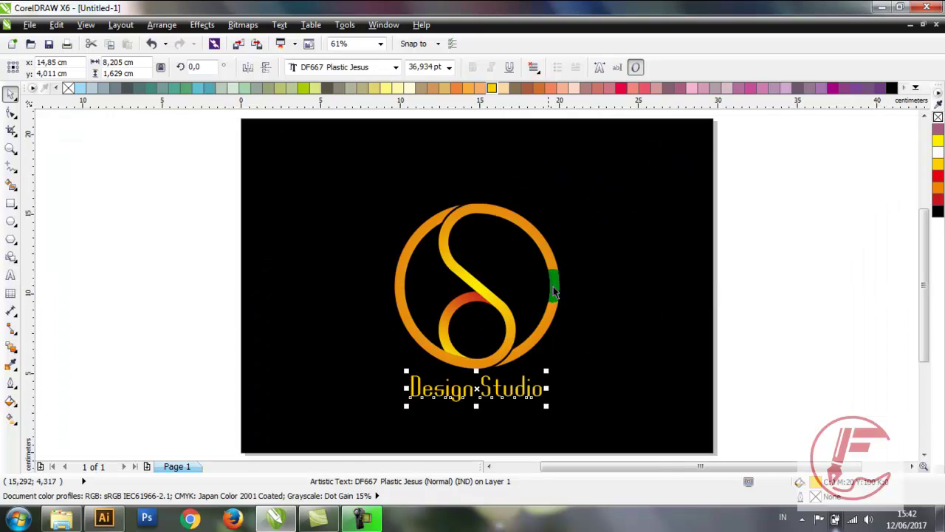
# Step: Group the logo with the text, centre the group vertically on the black background, and deselect it
pyautogui.moveTo(206, 162); pyautogui.dragTo(619, 430)
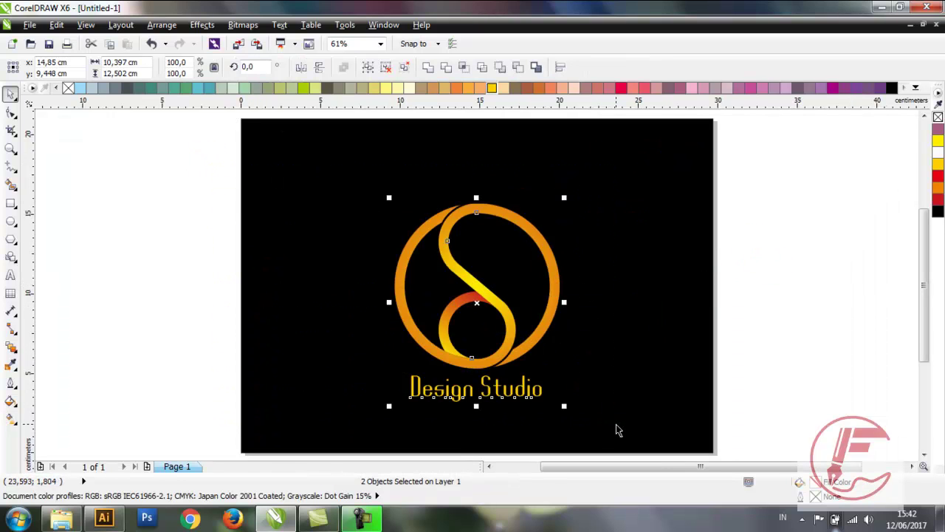
pyautogui.hotkey('ctrl', 'g')
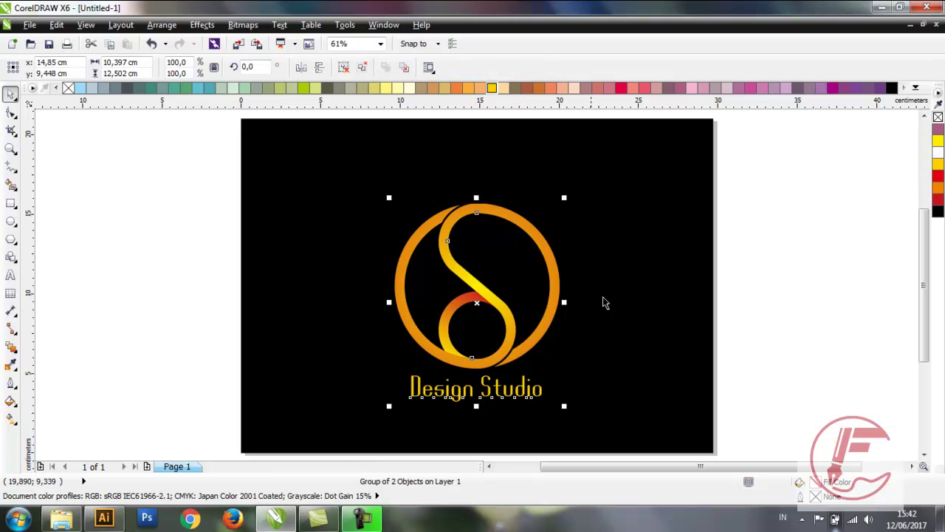
pyautogui.click(615, 295)
pyautogui.press('e')
pyautogui.click(755, 302)
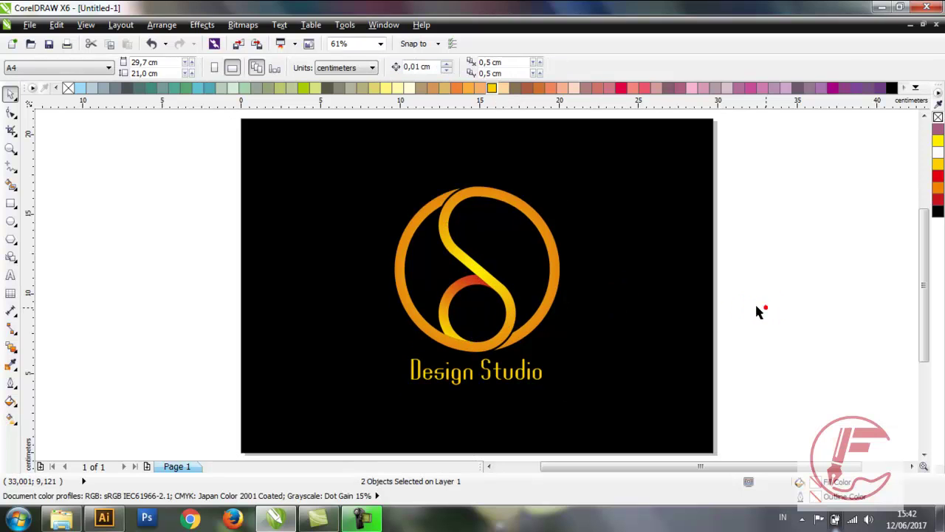
pyautogui.click(484, 275)
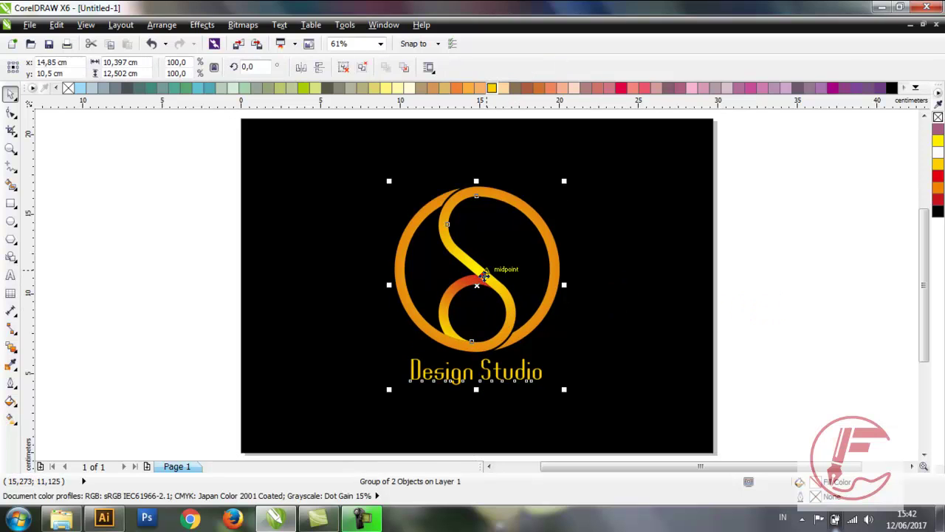
pyautogui.click(201, 271)
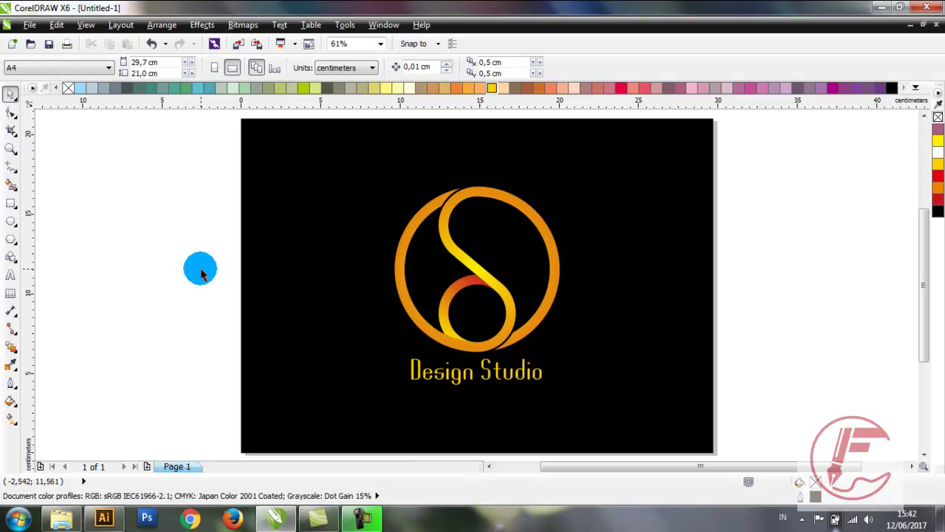